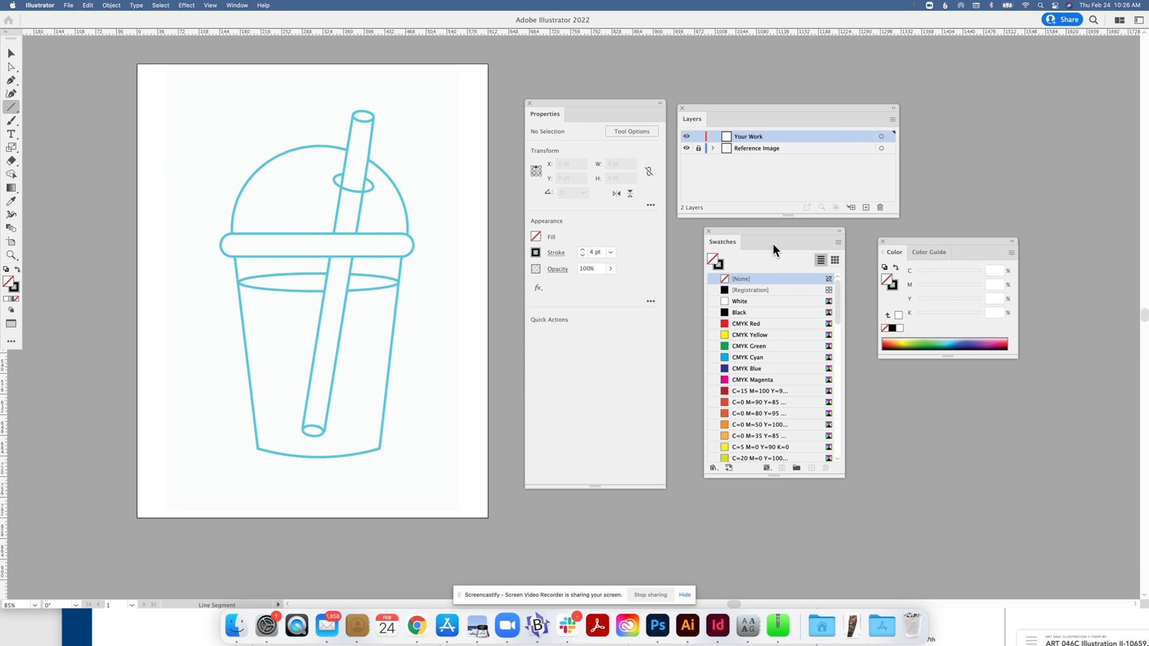
Float the Properties panel, move Layers up, and toggle the Reference Image layer off and on.
mouse_move(544, 111)
mouse_down()
mouse_move(720, 124)
mouse_move(534, 104)
mouse_up()
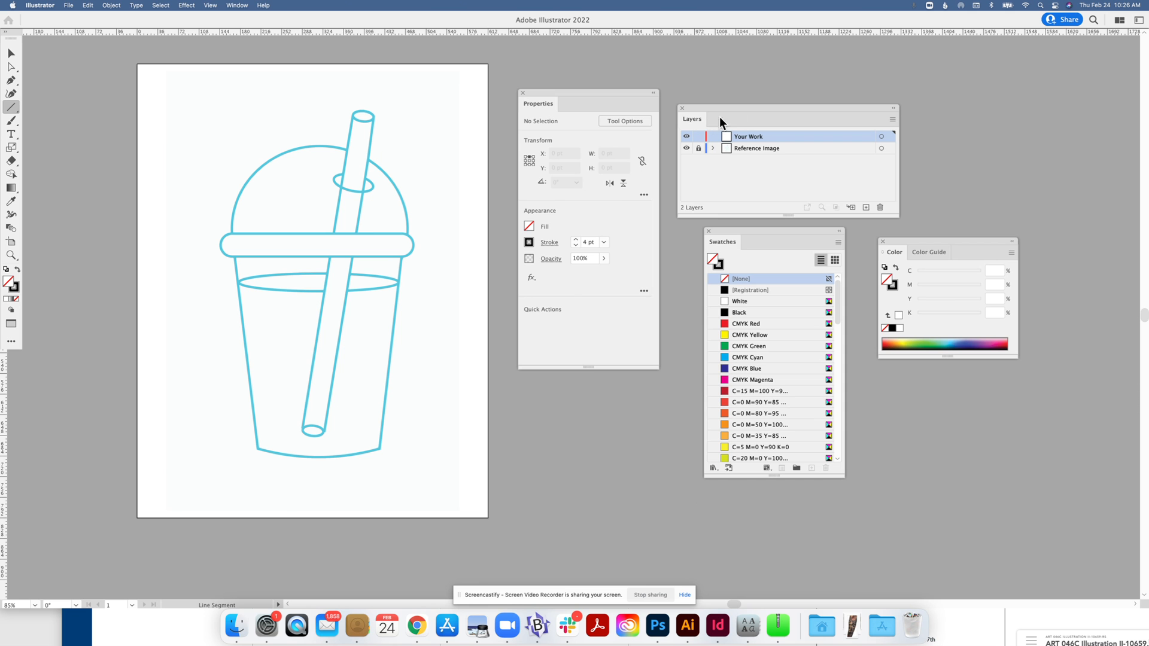
drag(719, 108, 719, 93)
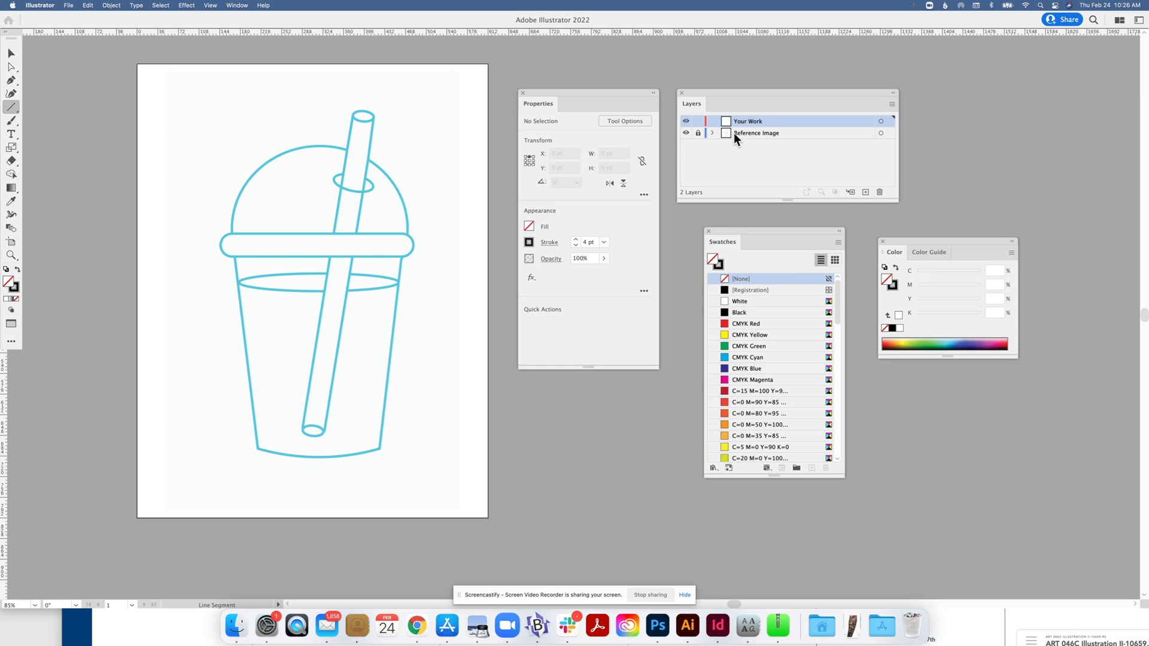
click(685, 132)
click(686, 133)
Draw the cup's left side as a slanted black line with the Line Segment tool.
click(12, 109)
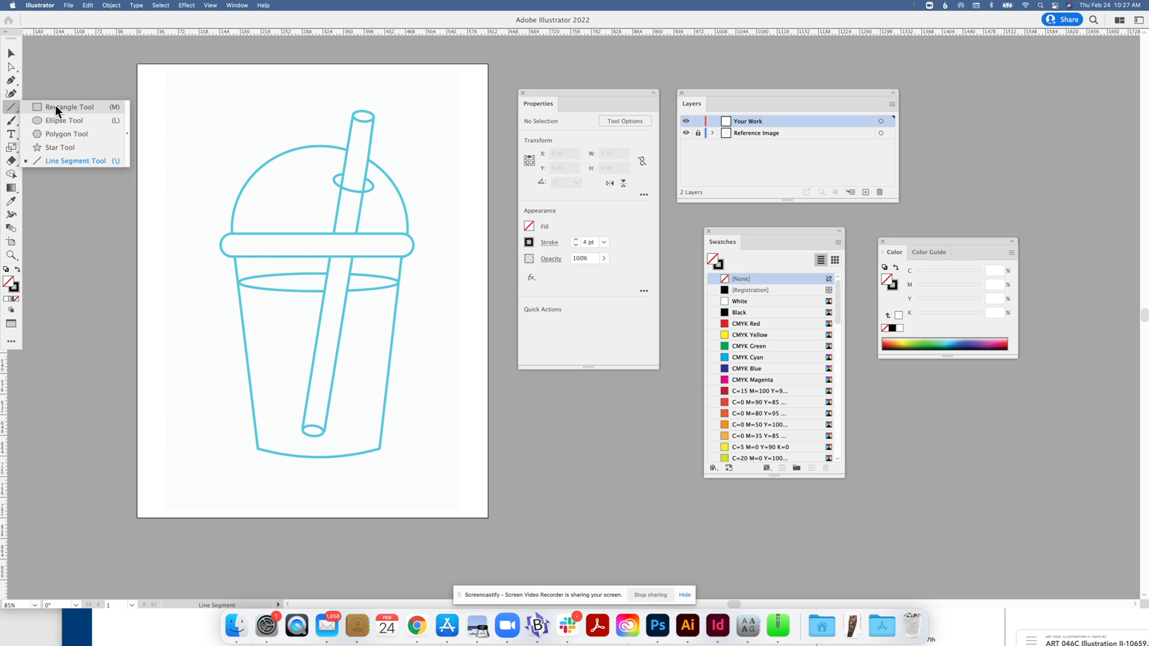
click(12, 106)
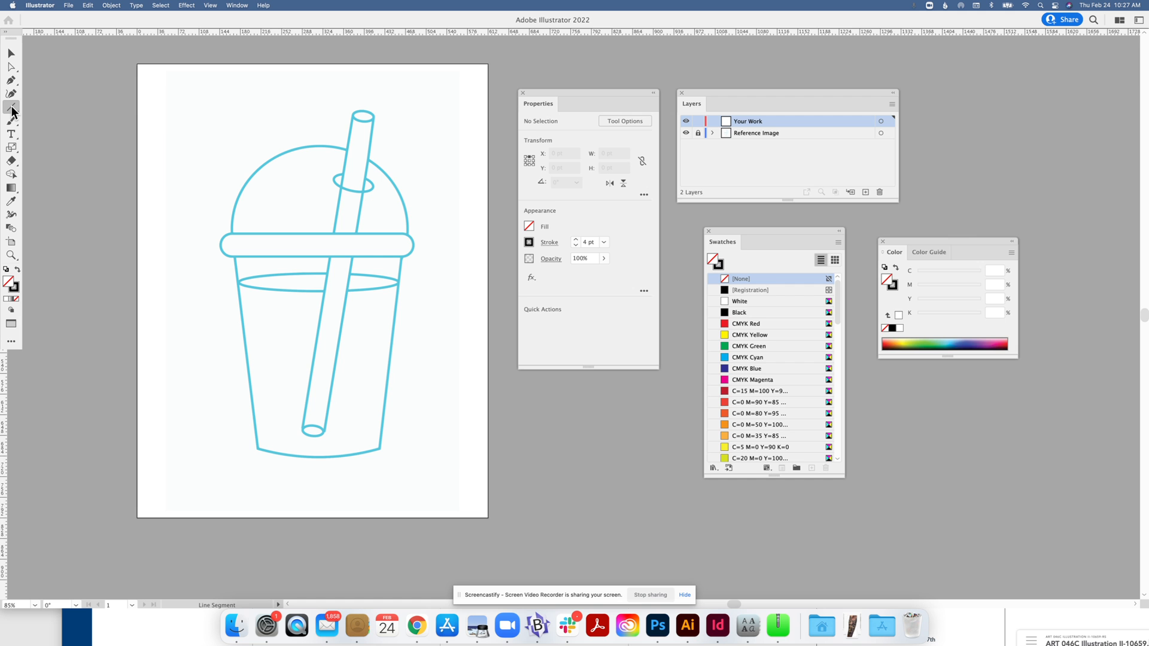
click(12, 106)
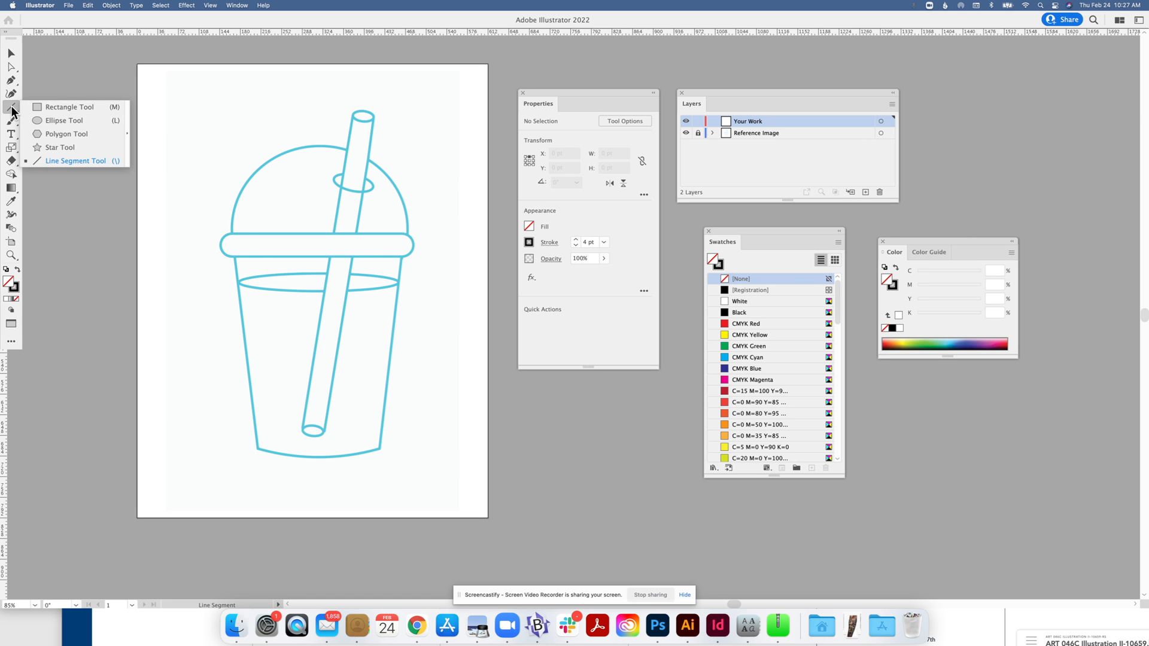
click(66, 160)
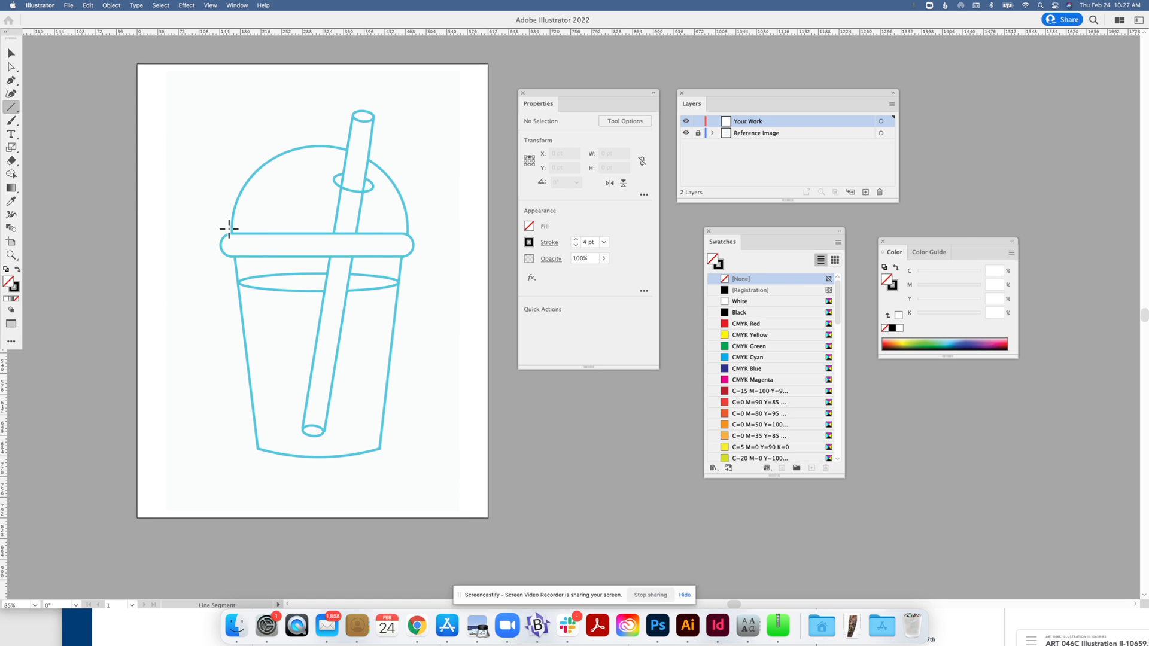
mouse_move(233, 245)
mouse_down()
mouse_move(284, 470)
mouse_move(264, 489)
mouse_up()
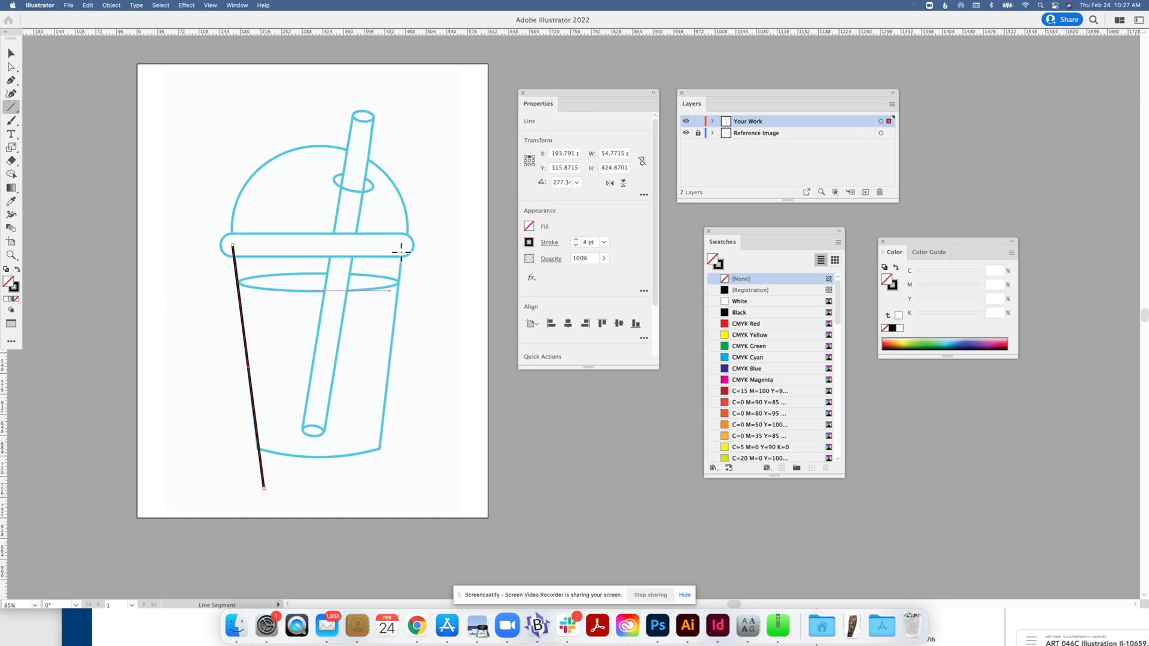
Duplicate the left line in place, flip it horizontally, and move it to form the right side.
click(3, 53)
click(11, 54)
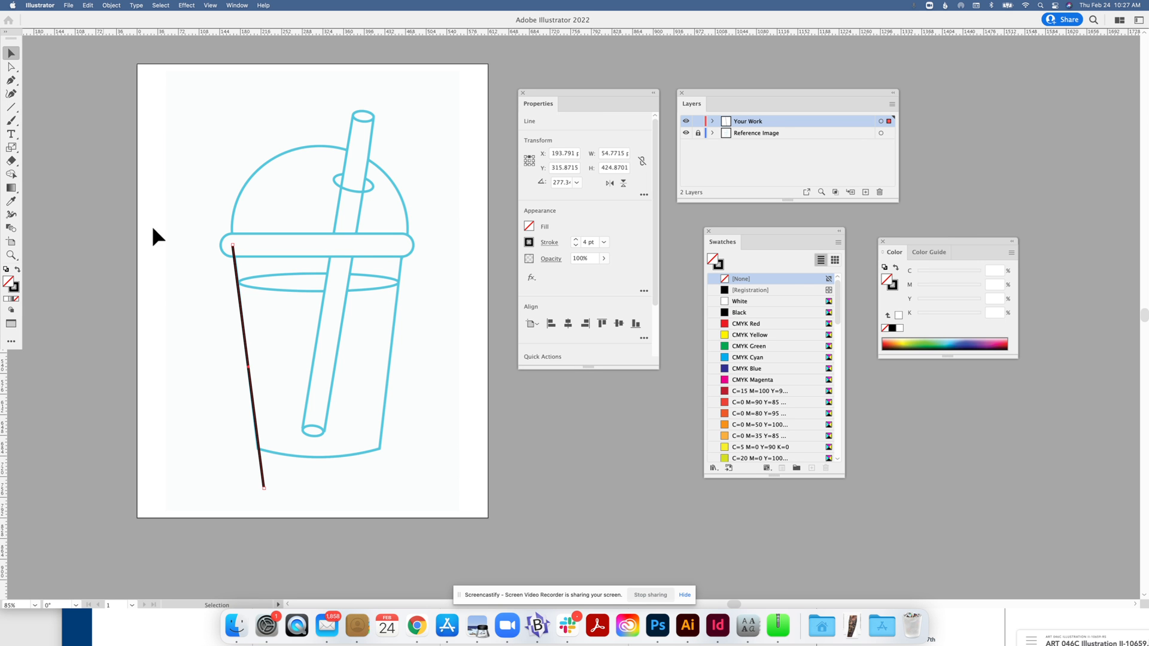
key(a)
key(v)
key(a)
key(v)
click(610, 184)
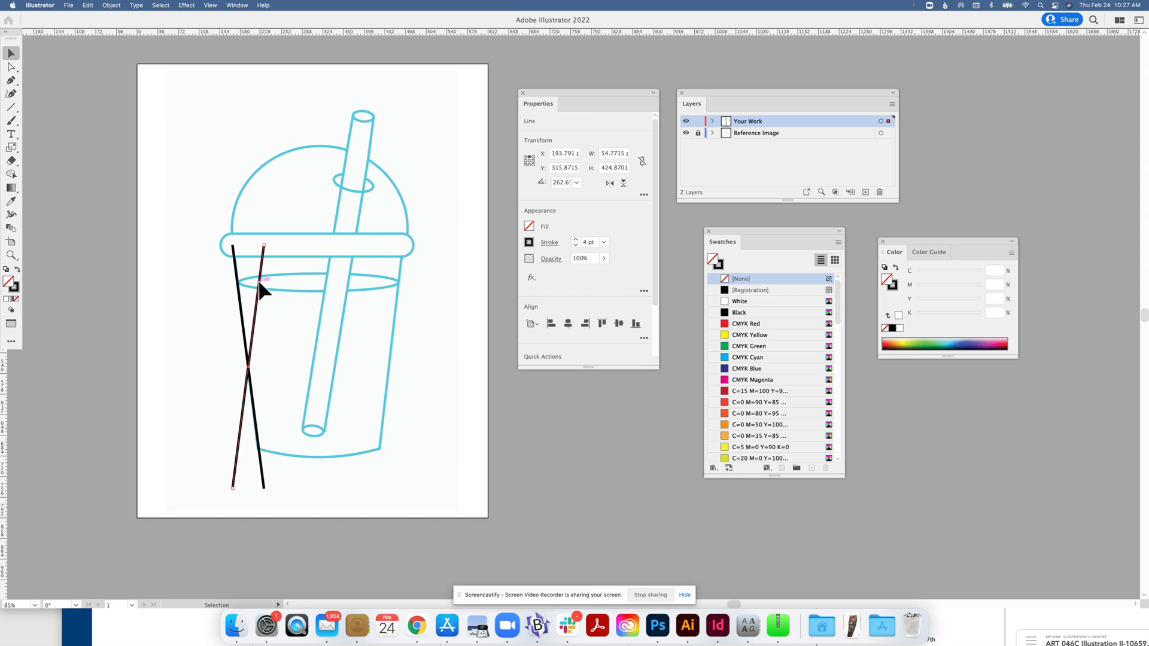
drag(260, 284, 398, 292)
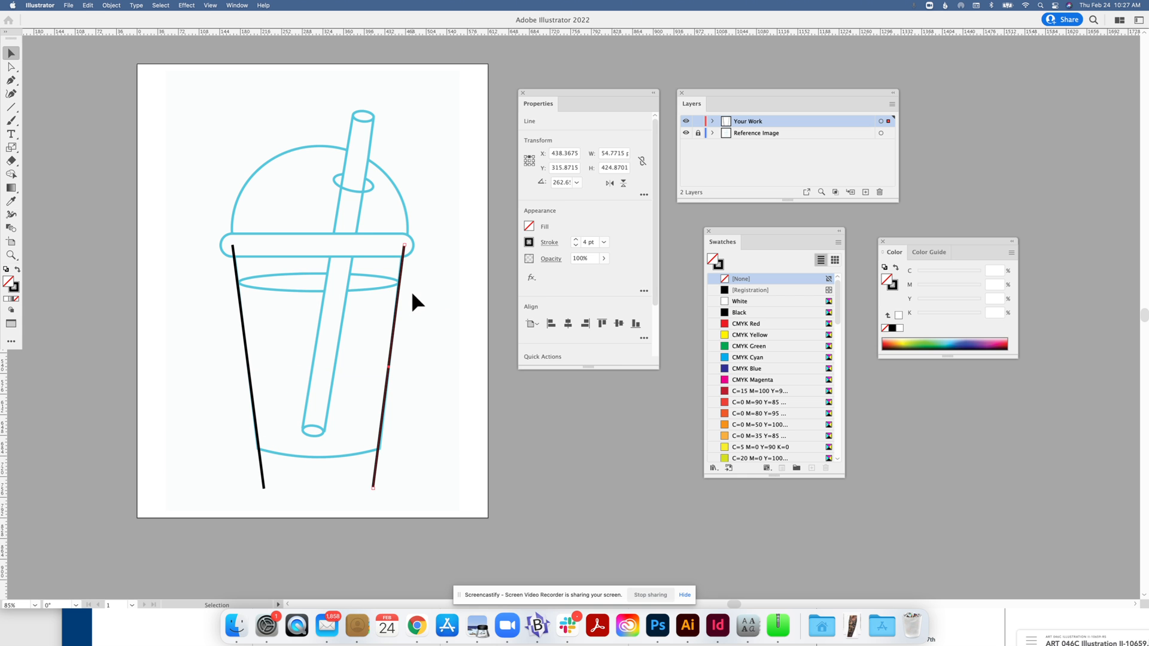
click(75, 103)
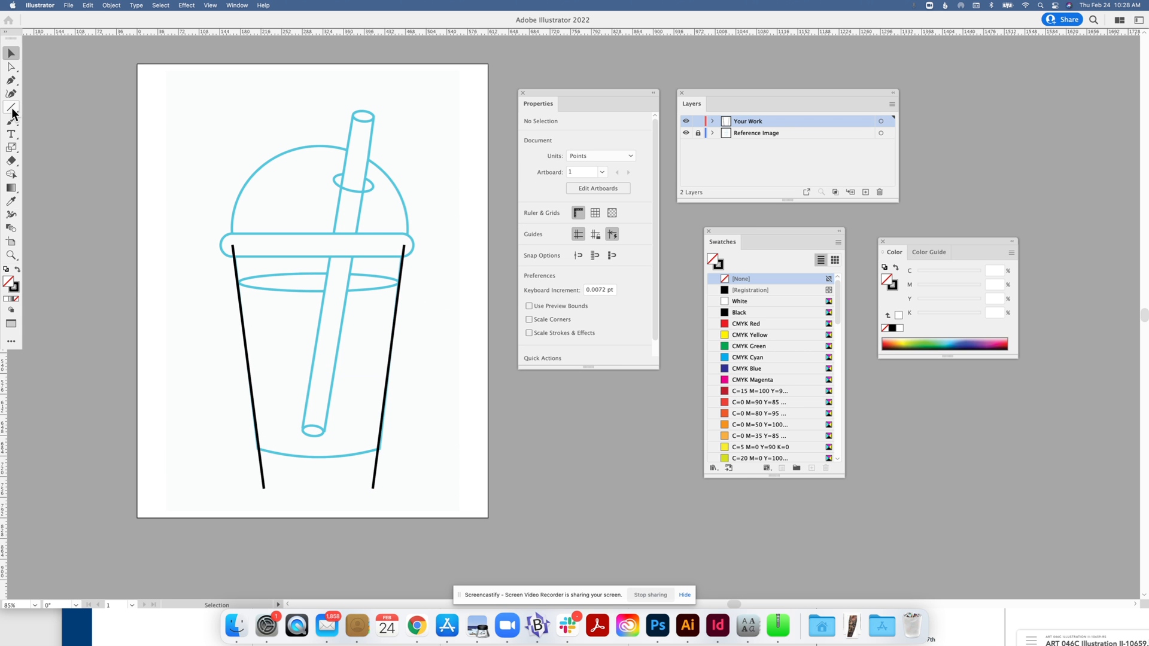
Draw a rectangle over the lid band and round all its corners with live corners.
key(m)
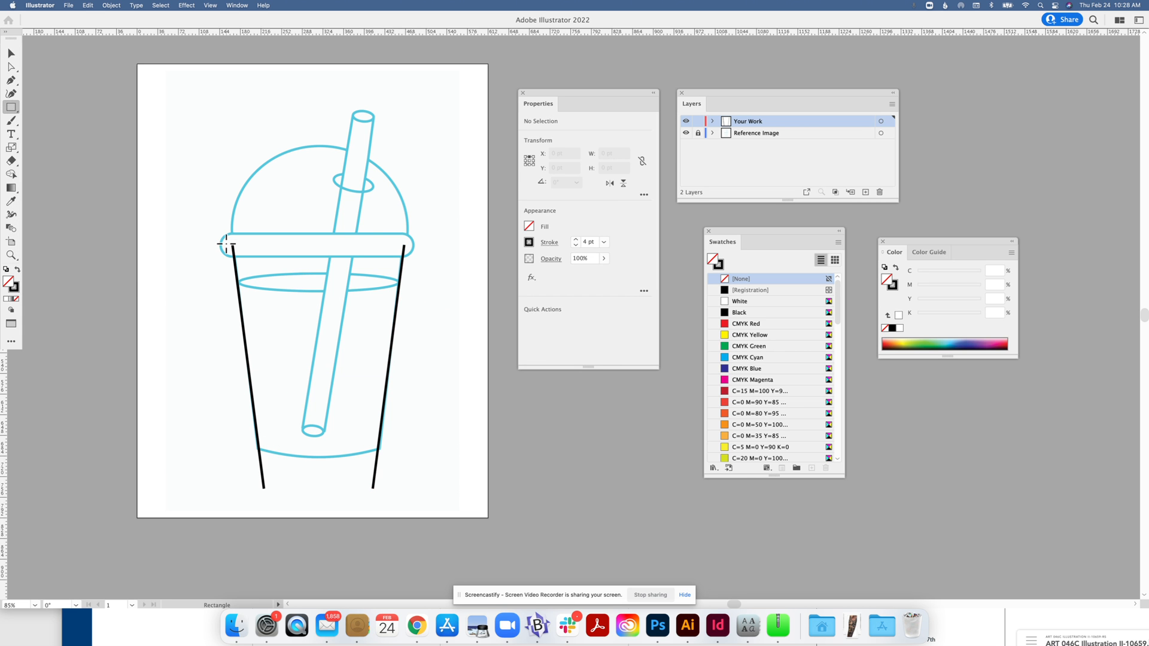
drag(220, 233, 412, 258)
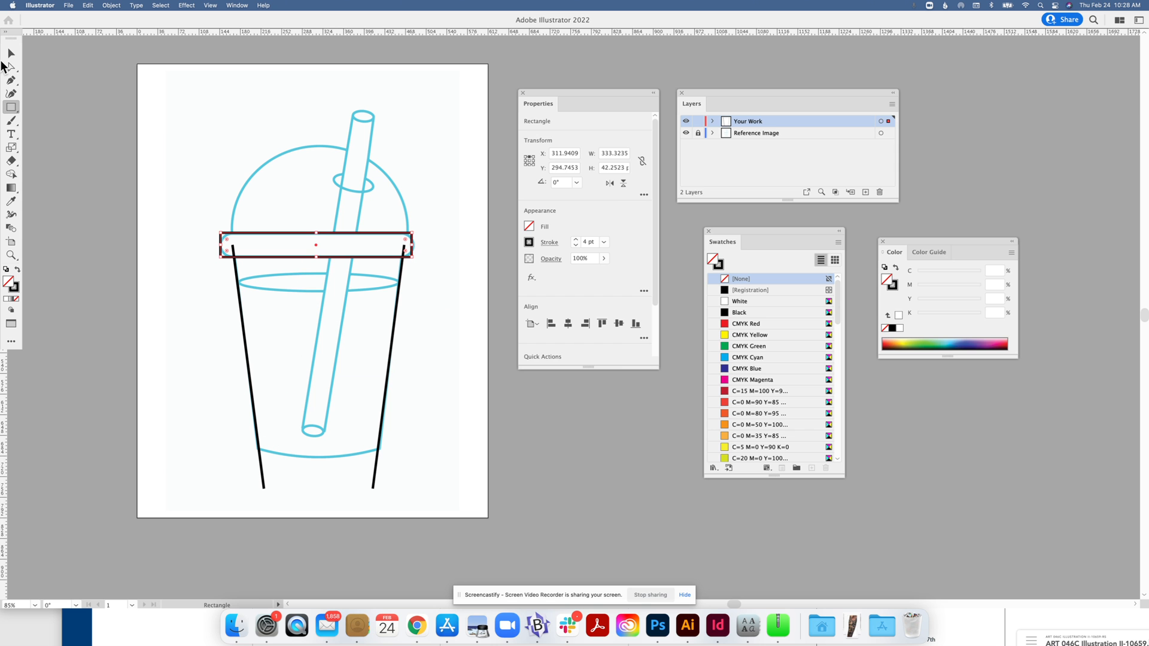
click(10, 66)
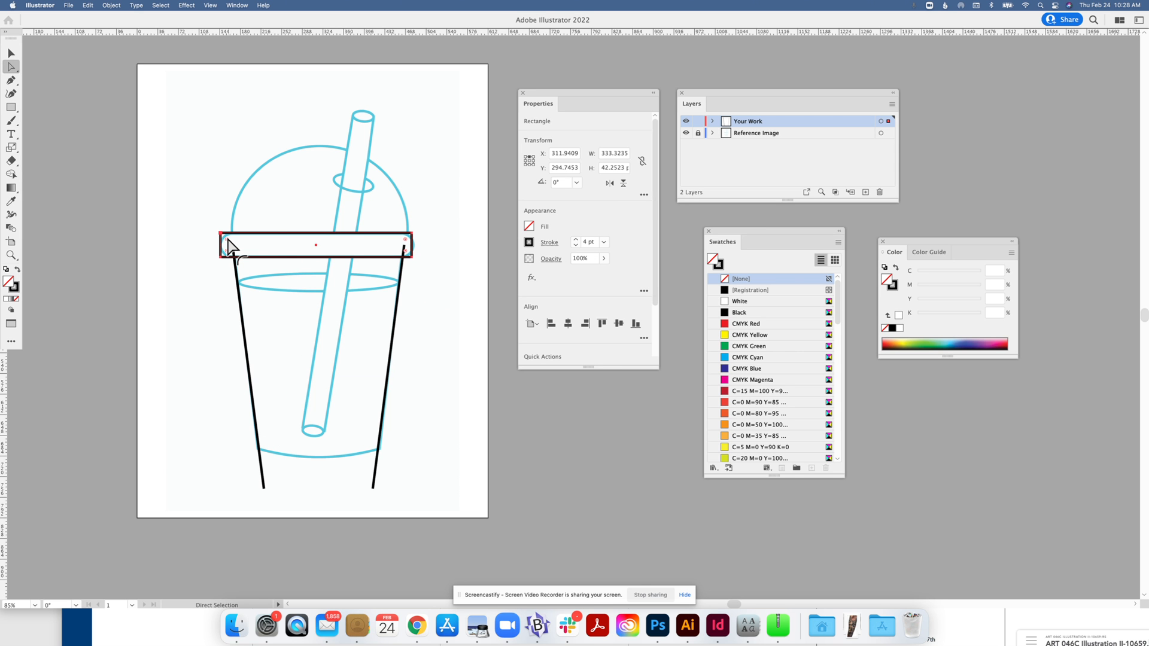
drag(228, 239, 235, 246)
click(10, 55)
Select the lid and both side lines, then delete the two side-line stubs inside the lid with Shape Builder.
click(167, 206)
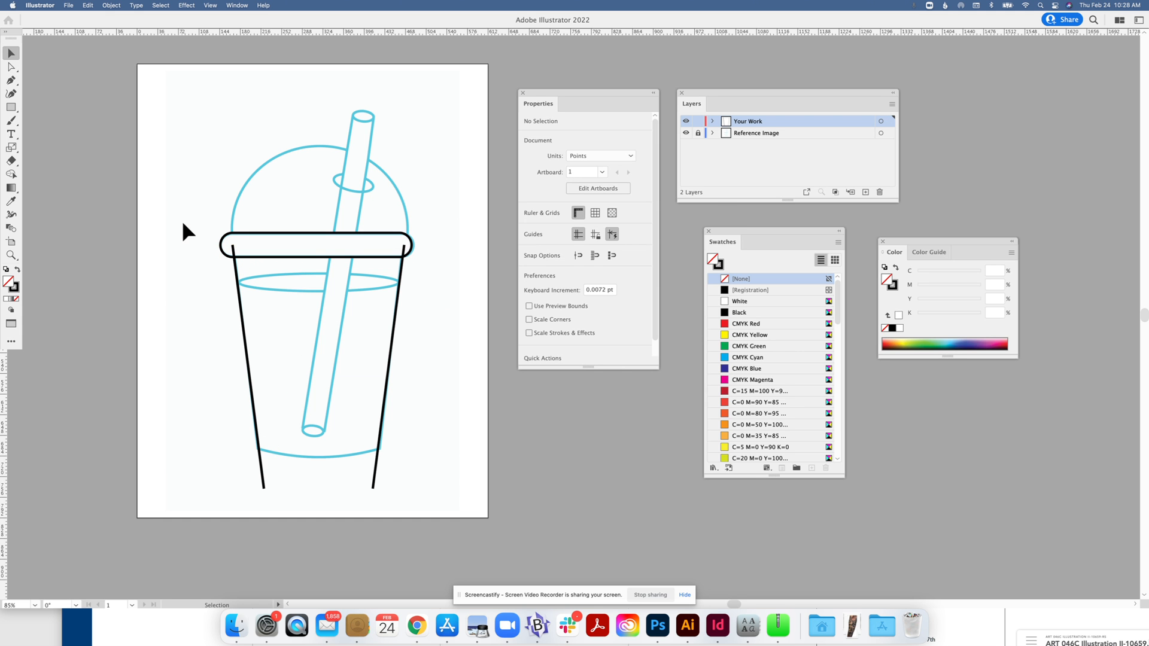
drag(182, 218, 454, 354)
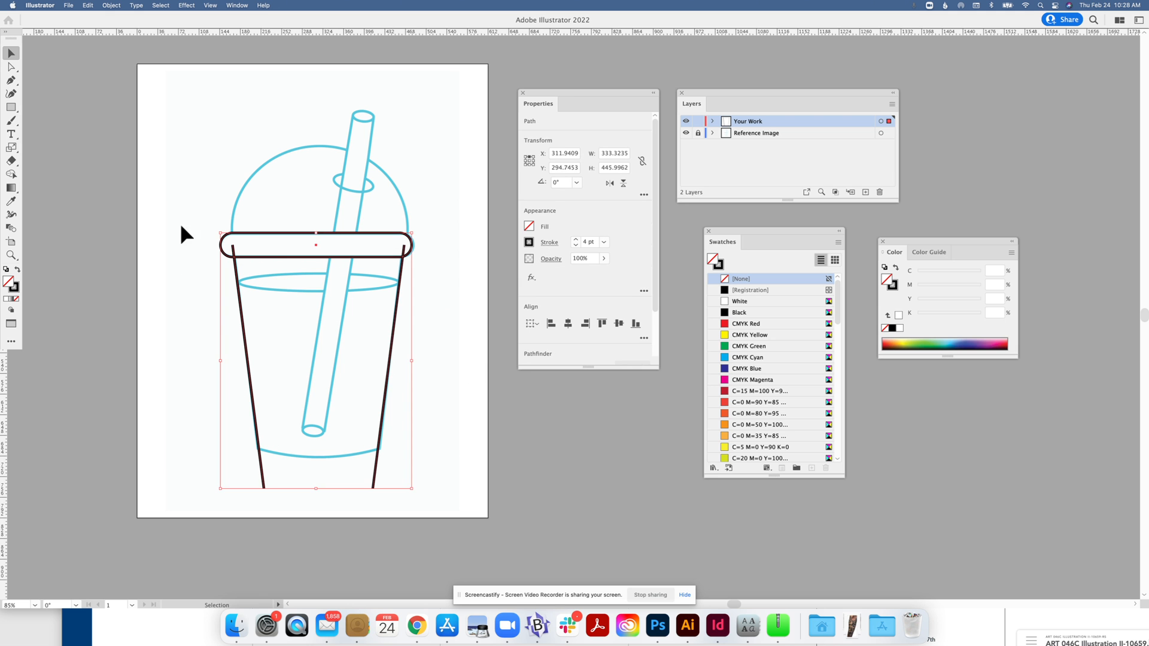
click(11, 175)
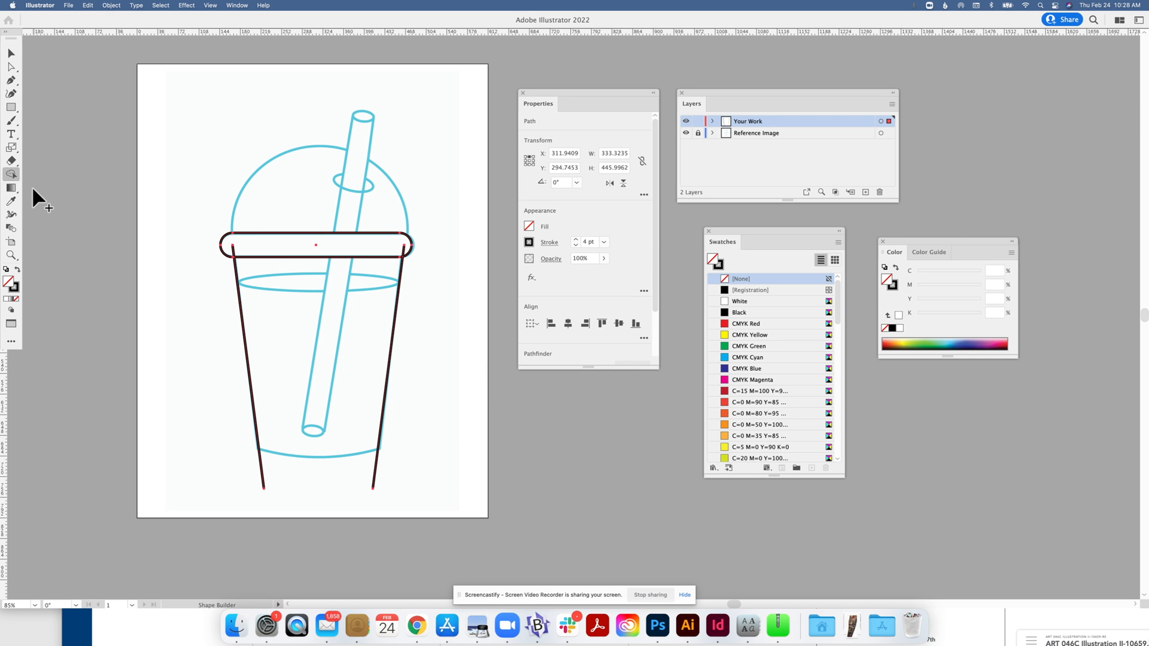
alt+click(232, 249)
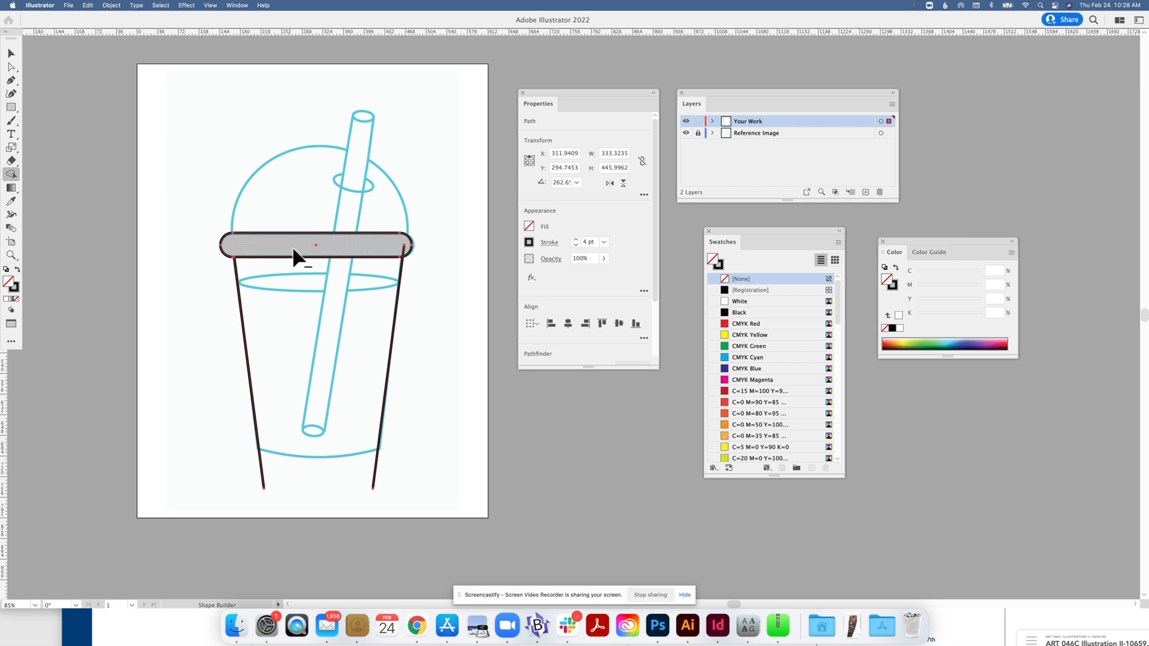
alt+click(403, 249)
click(11, 53)
click(64, 86)
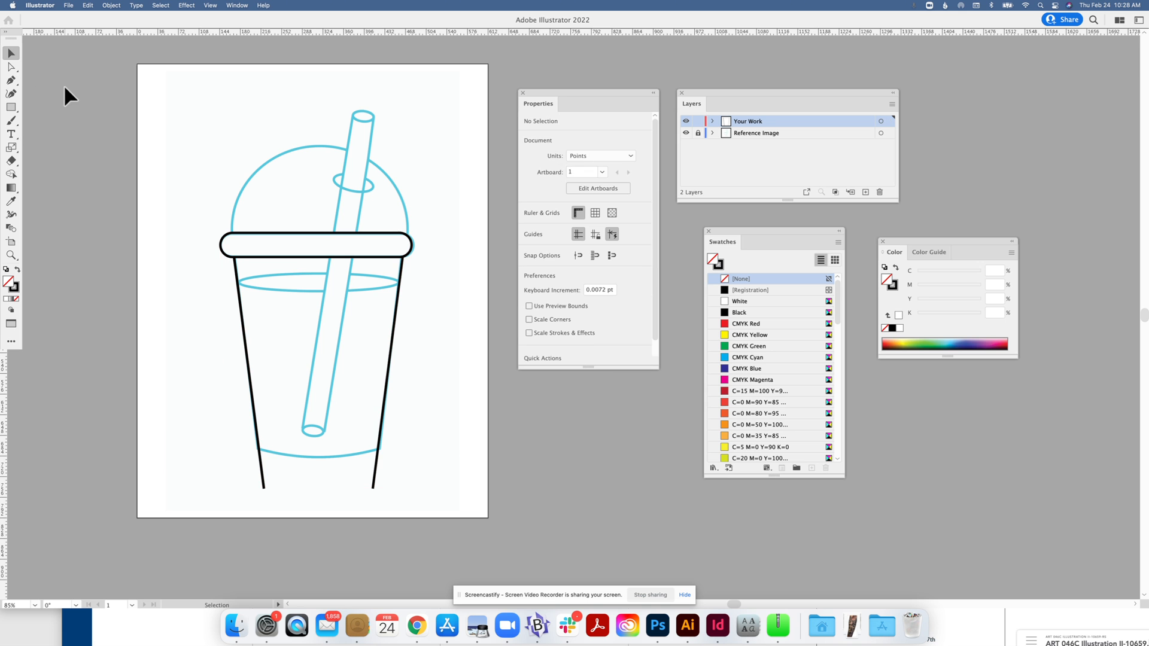
Draw a horizontal line across the cup bottom with the Line Segment tool.
click(11, 108)
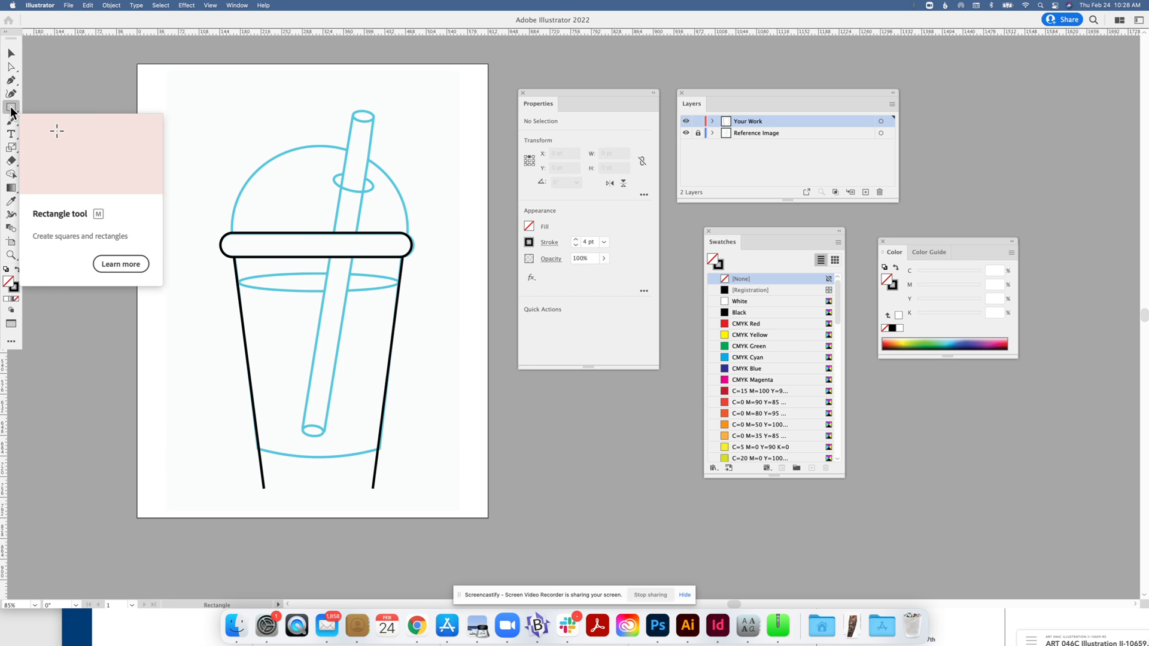
click(43, 158)
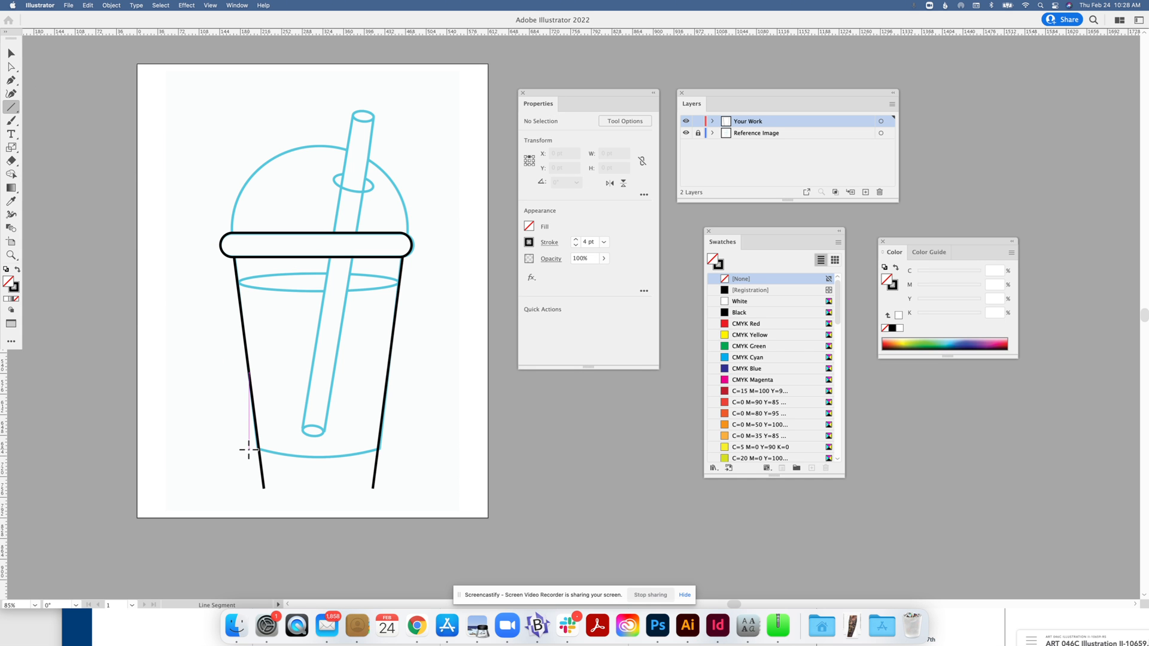
drag(248, 449, 445, 449)
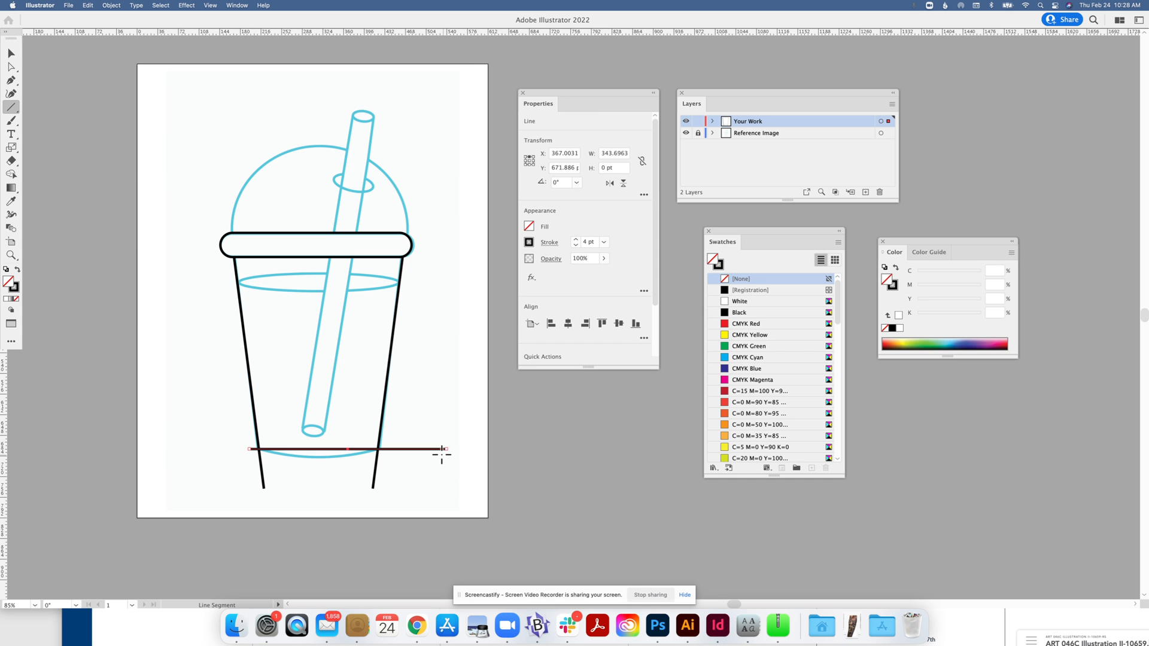
Trim the bottom line's right overhang and the stub below the right corner with Shape Builder.
click(10, 55)
drag(238, 411, 415, 495)
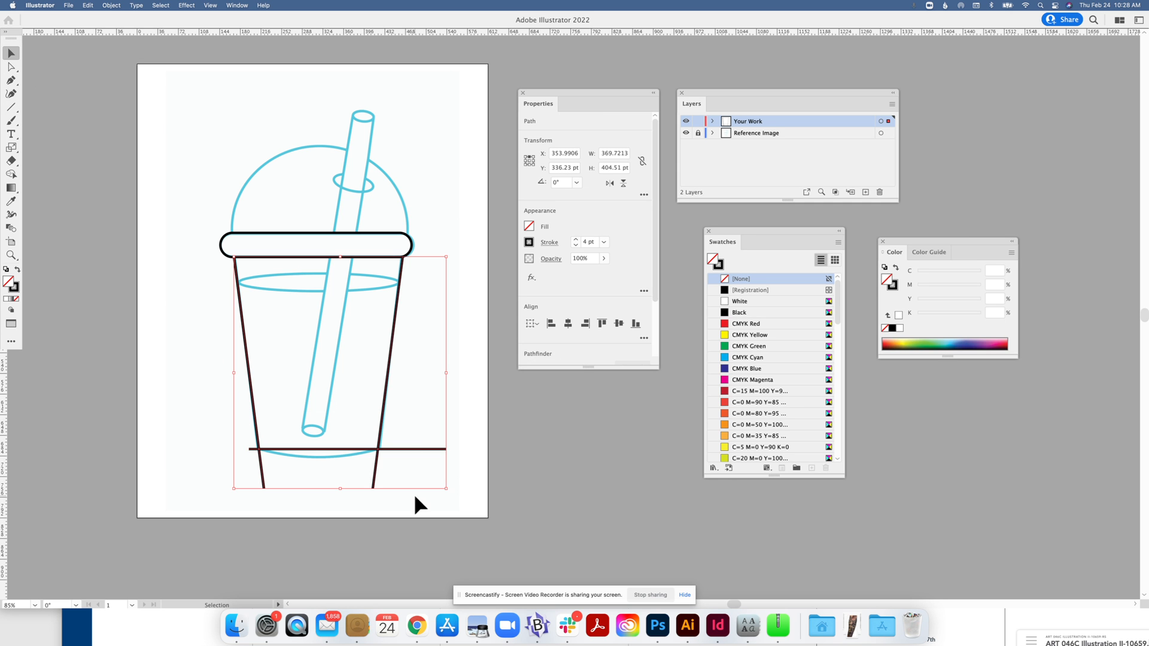
click(11, 174)
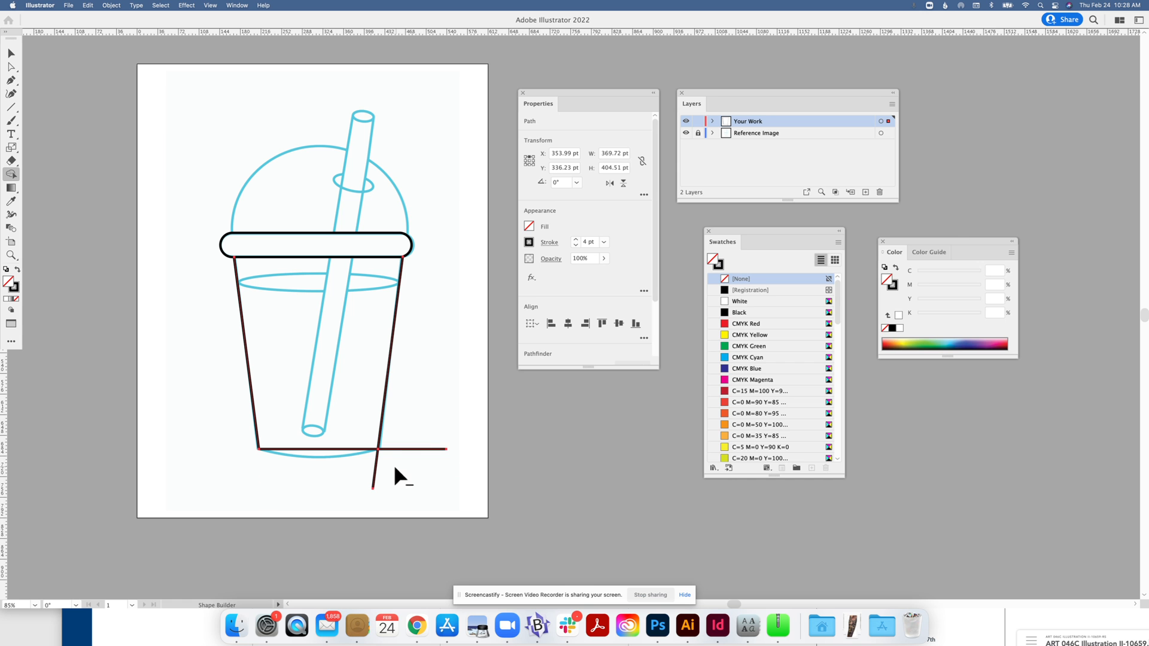
alt+click(413, 449)
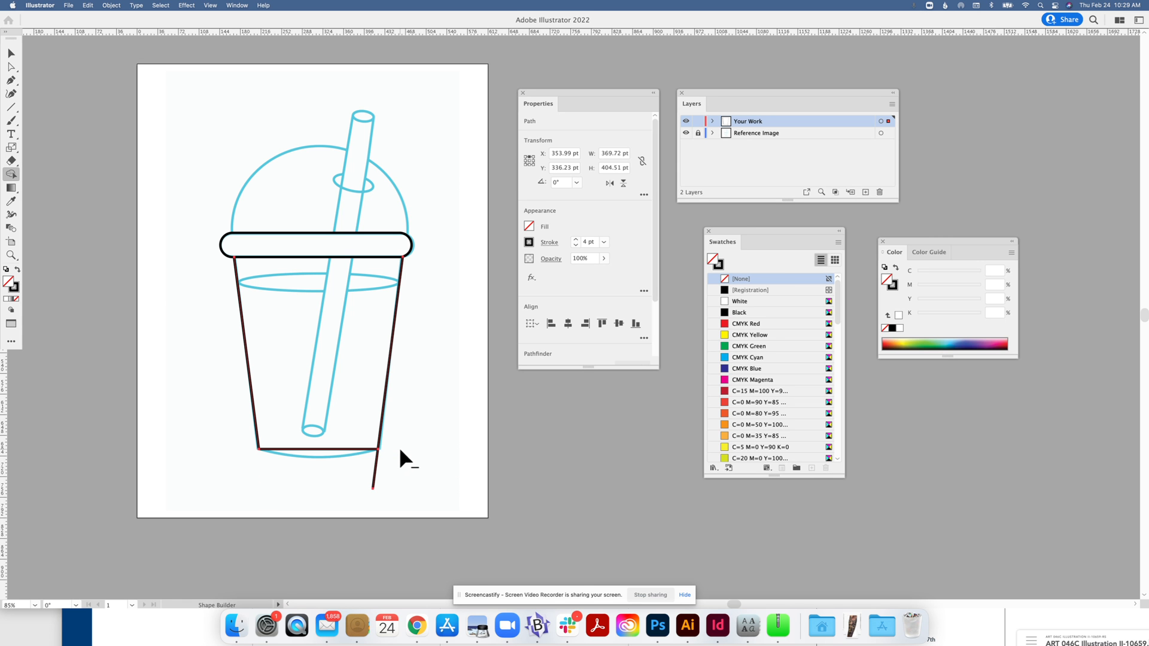
alt+click(375, 468)
click(11, 52)
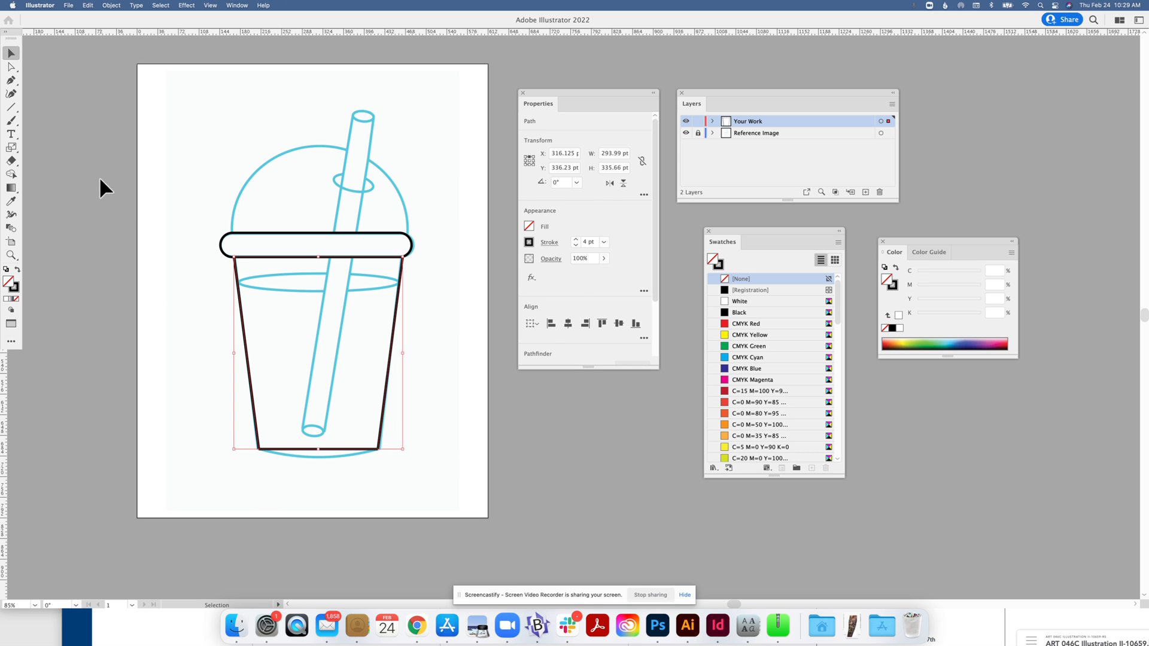
click(123, 209)
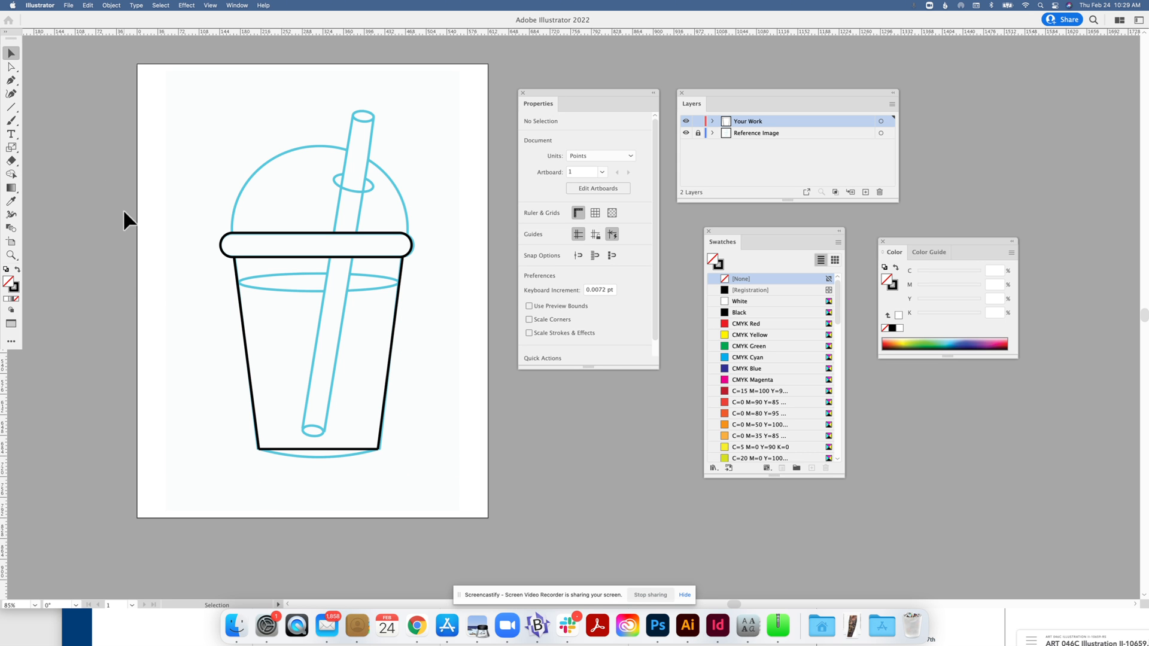
Bend the straight cup bottom into a gentle downward curve with the Curvature tool.
click(12, 93)
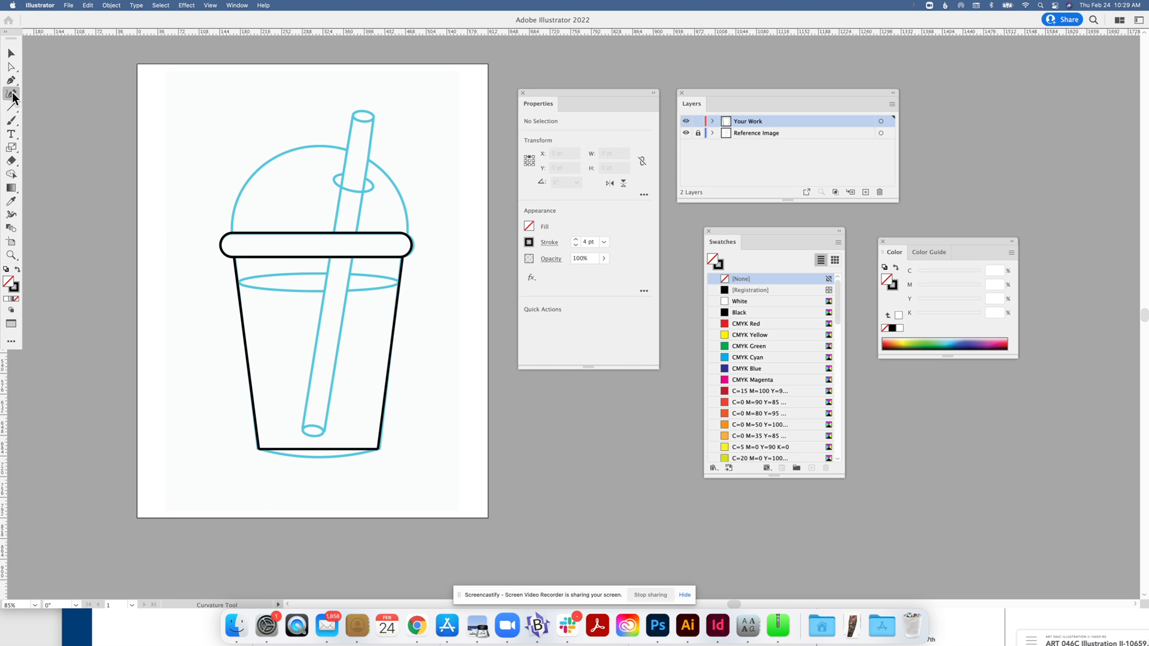
click(318, 449)
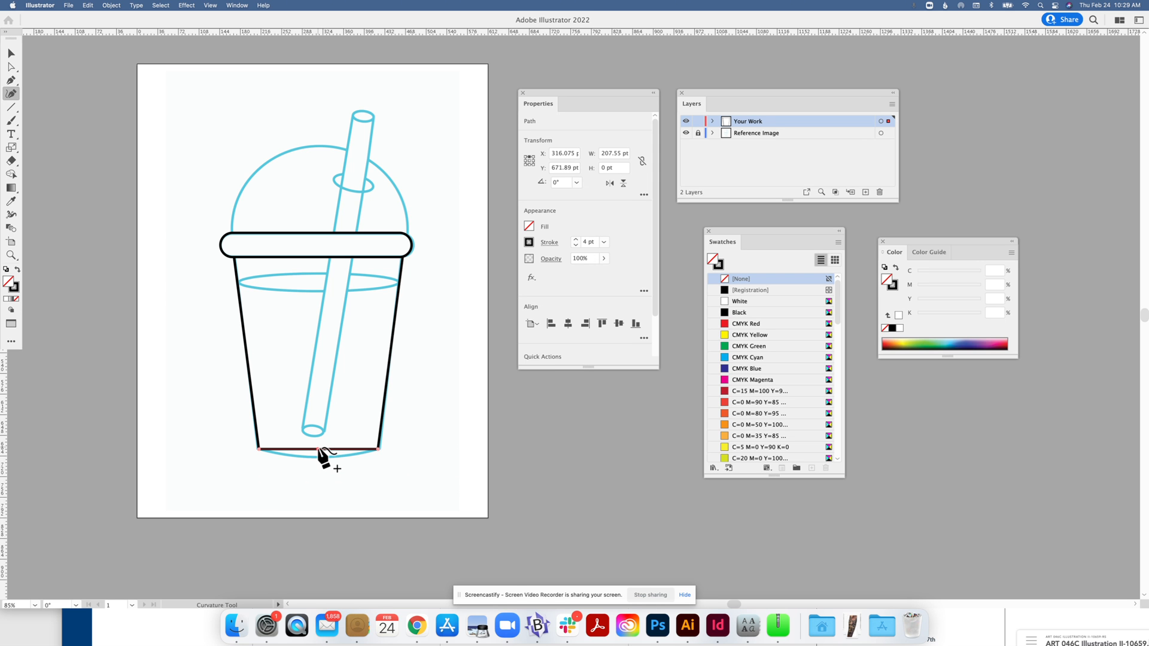
drag(318, 449, 318, 458)
key(super)
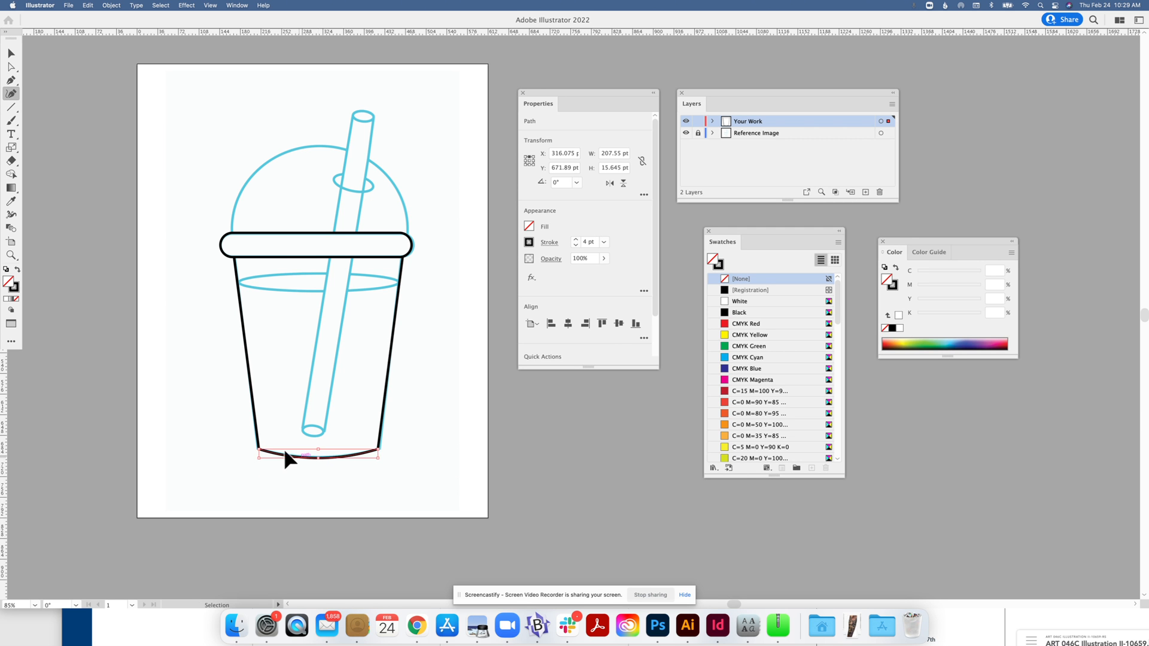
super+click(148, 308)
click(11, 53)
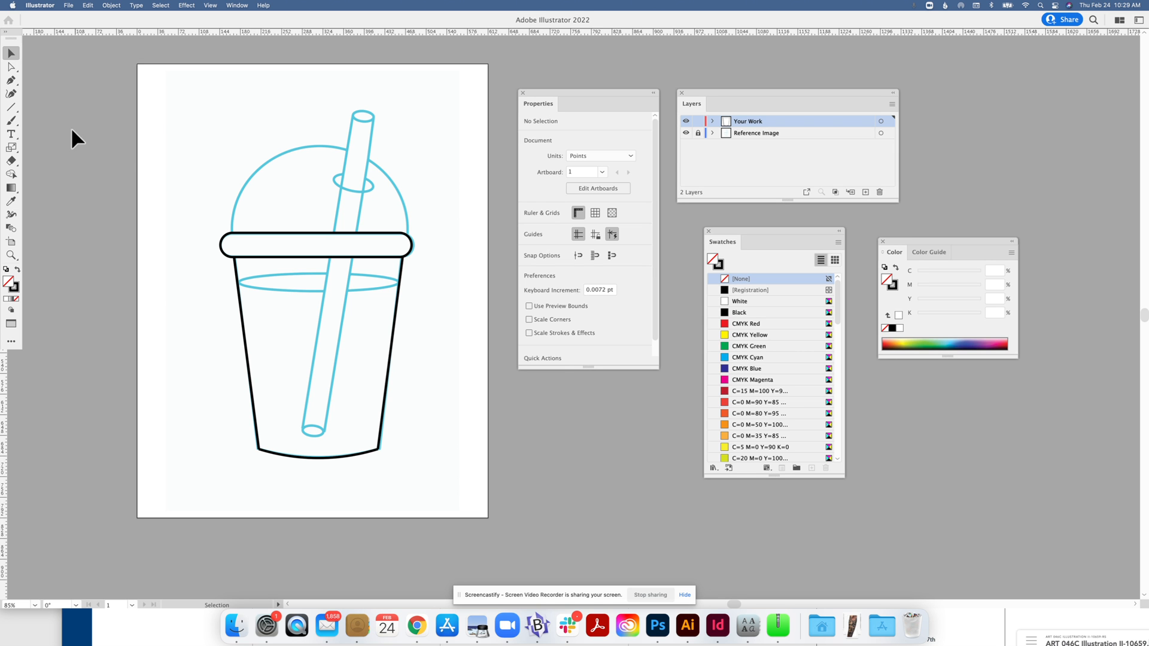
Draw an ellipse along the cup's rim, move it up, and stretch it taller to match the reference.
click(12, 109)
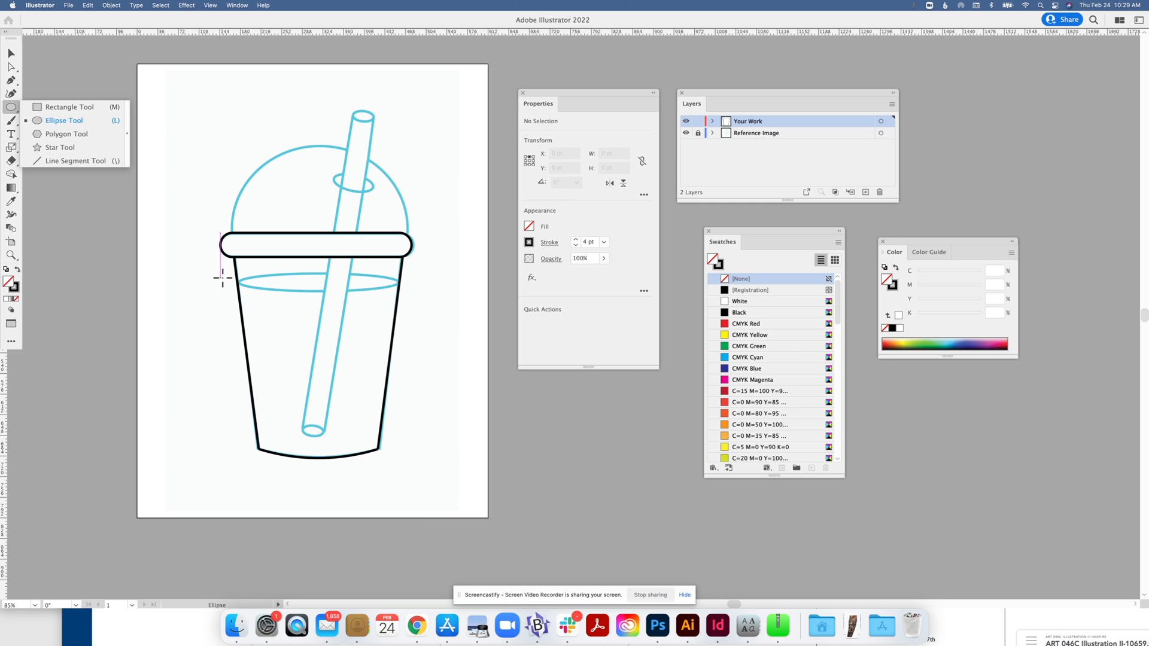
drag(239, 278, 397, 294)
click(11, 53)
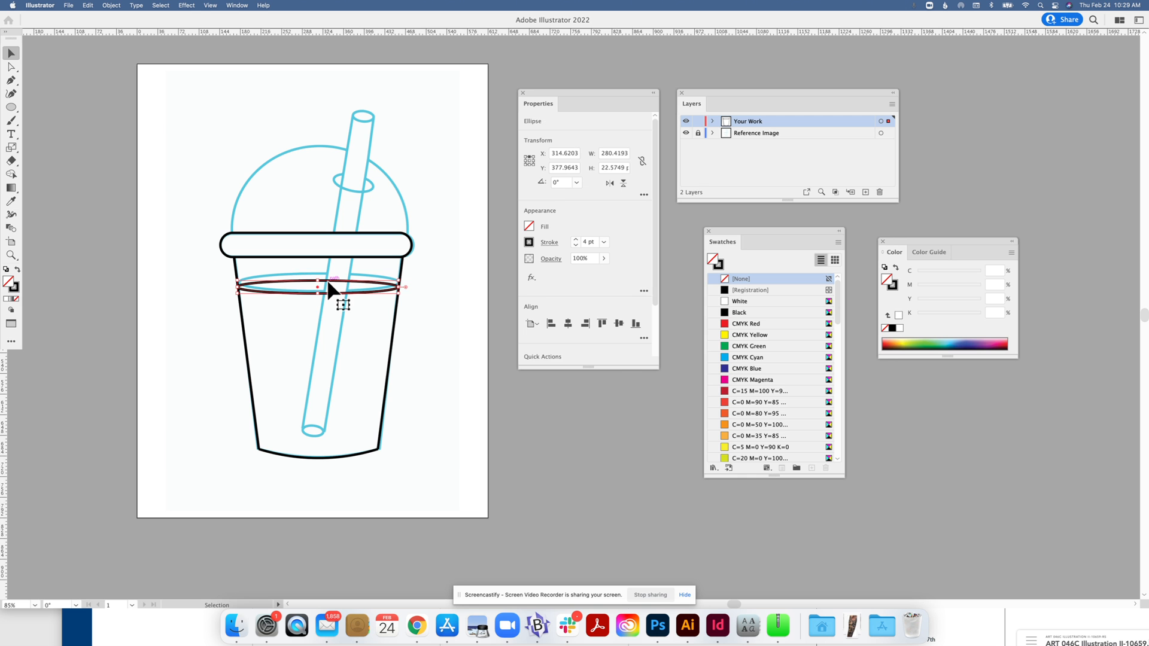
drag(329, 283, 319, 270)
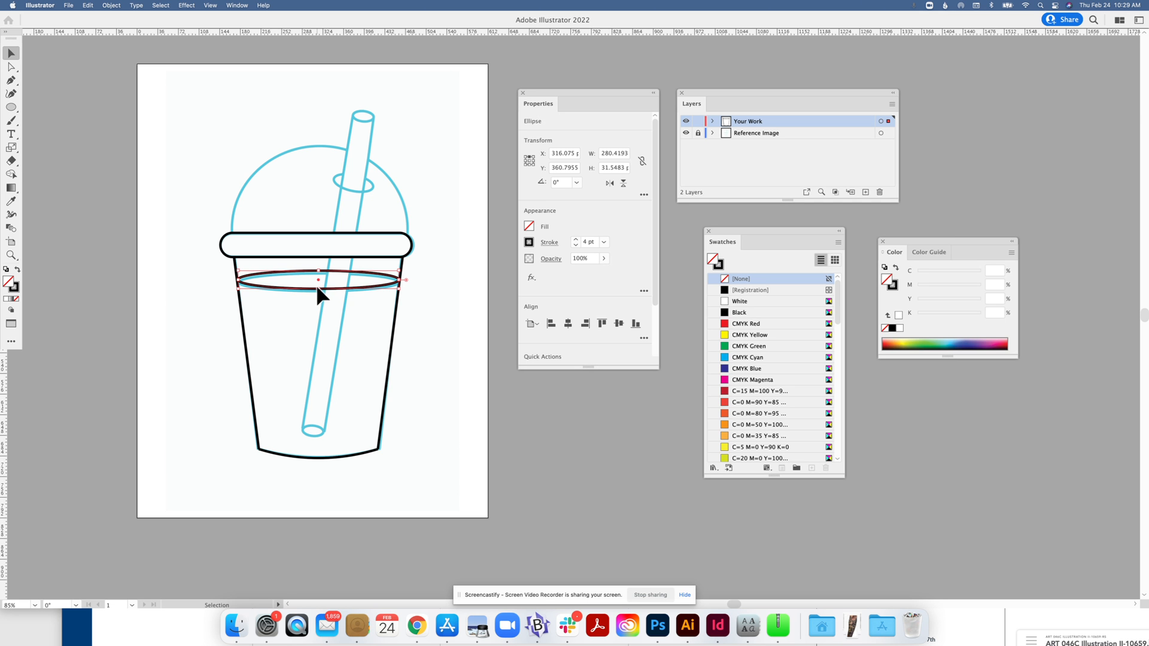
drag(320, 290, 321, 289)
drag(320, 294, 320, 297)
click(109, 117)
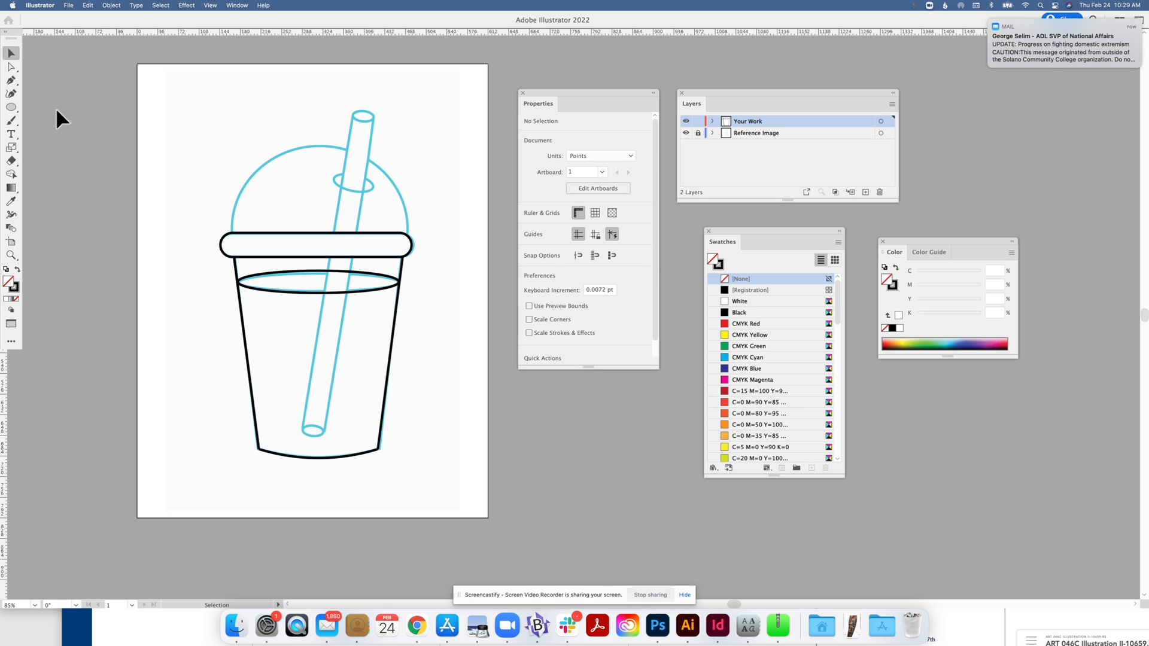
Draw a large circle over the dome lid, then shift and resize it to match the dome outline.
click(11, 110)
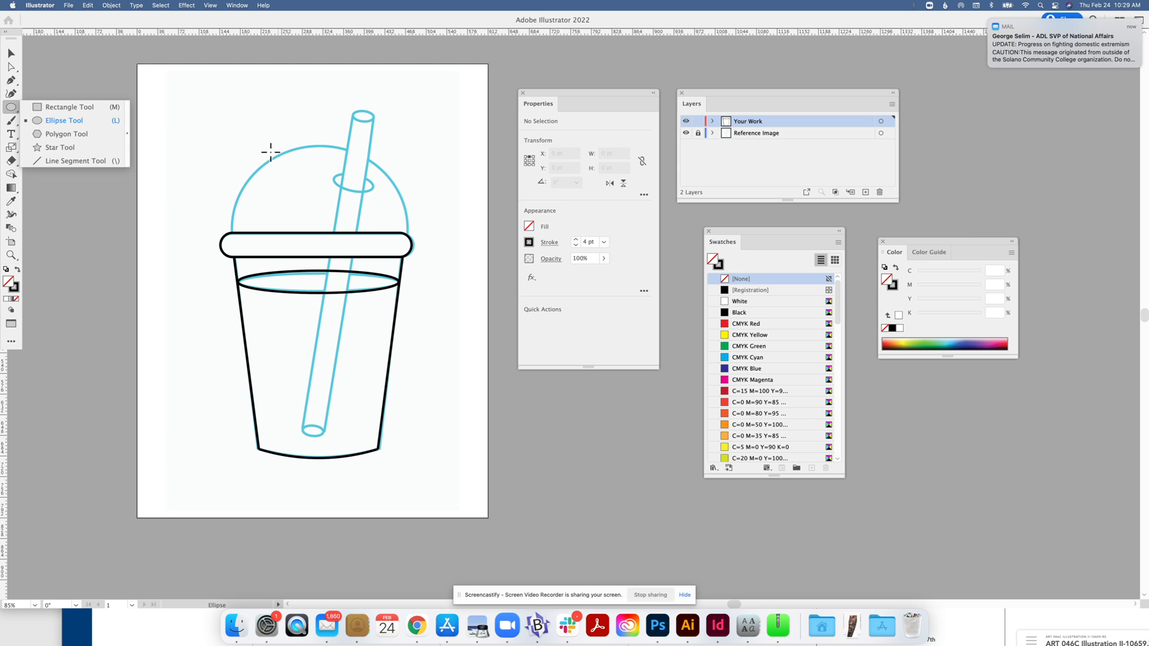
drag(246, 140, 437, 333)
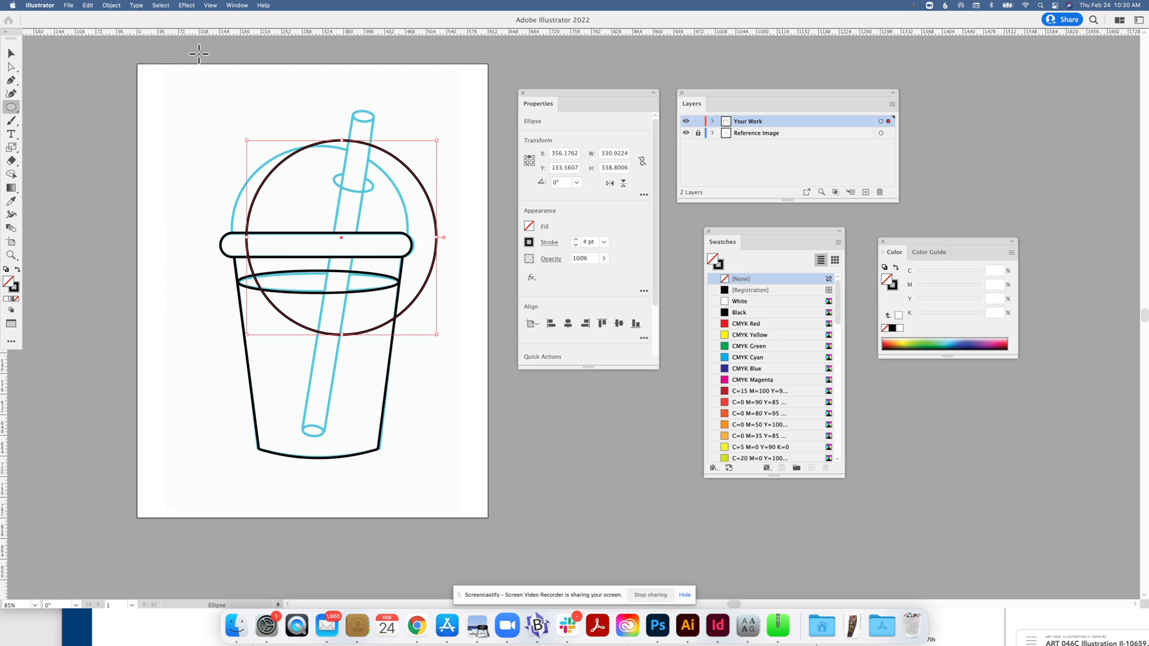
click(4, 54)
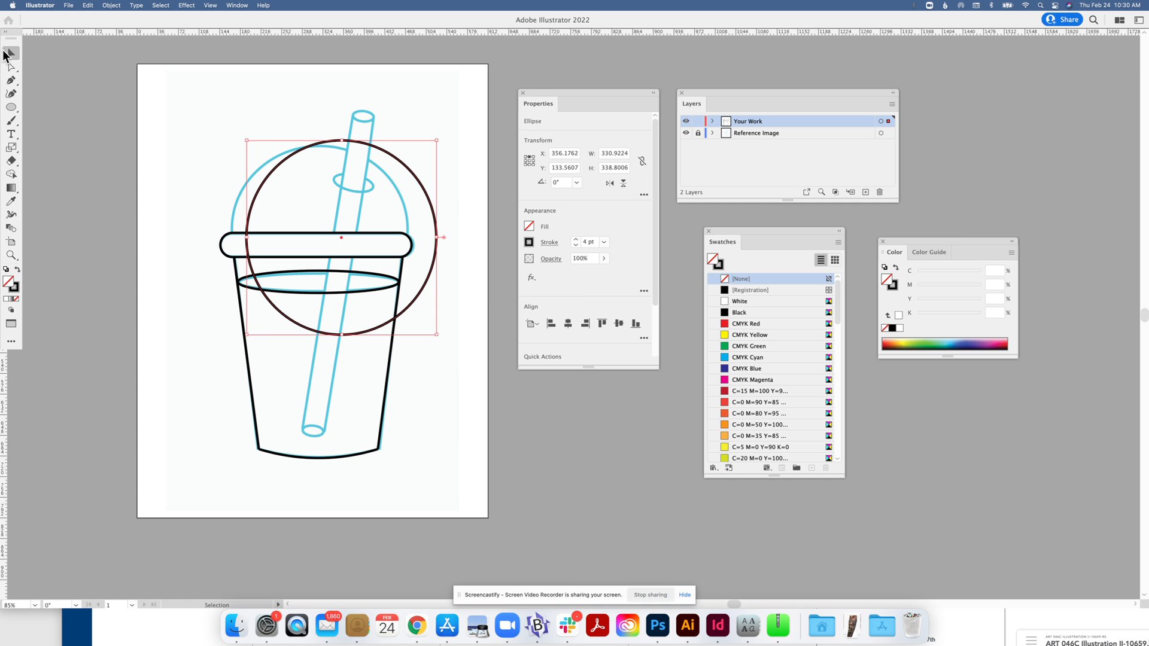
click(443, 146)
drag(418, 176, 401, 182)
drag(419, 242, 410, 242)
drag(233, 148, 235, 150)
drag(408, 146, 409, 148)
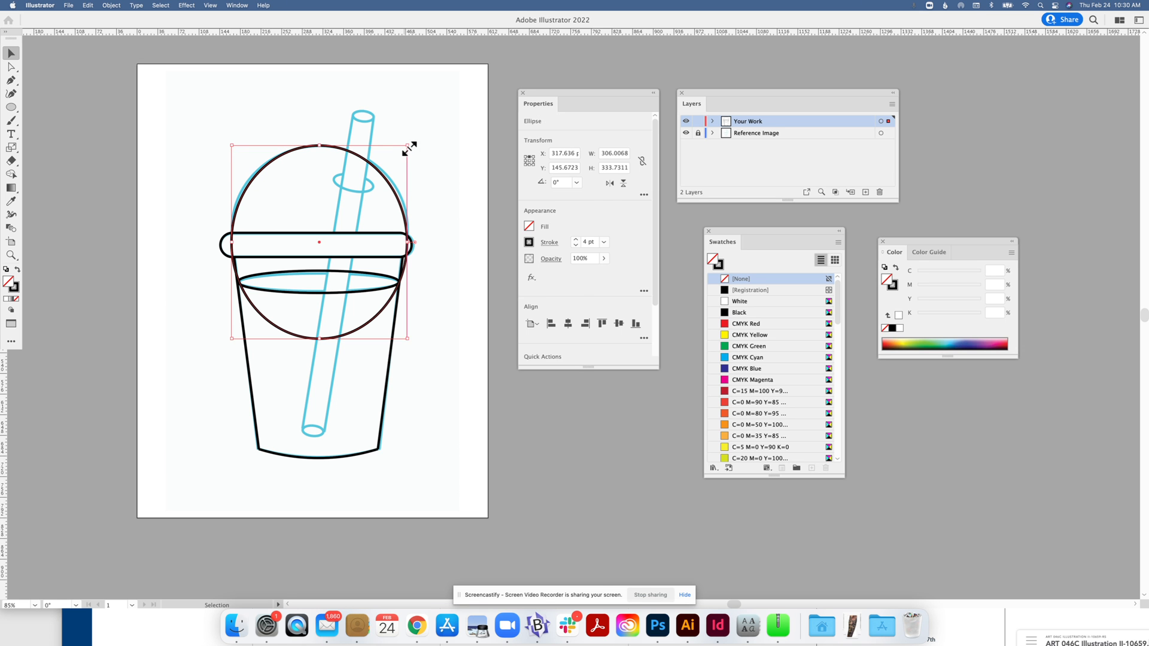
Select the lid rectangle together with the dome circle.
click(208, 198)
click(226, 239)
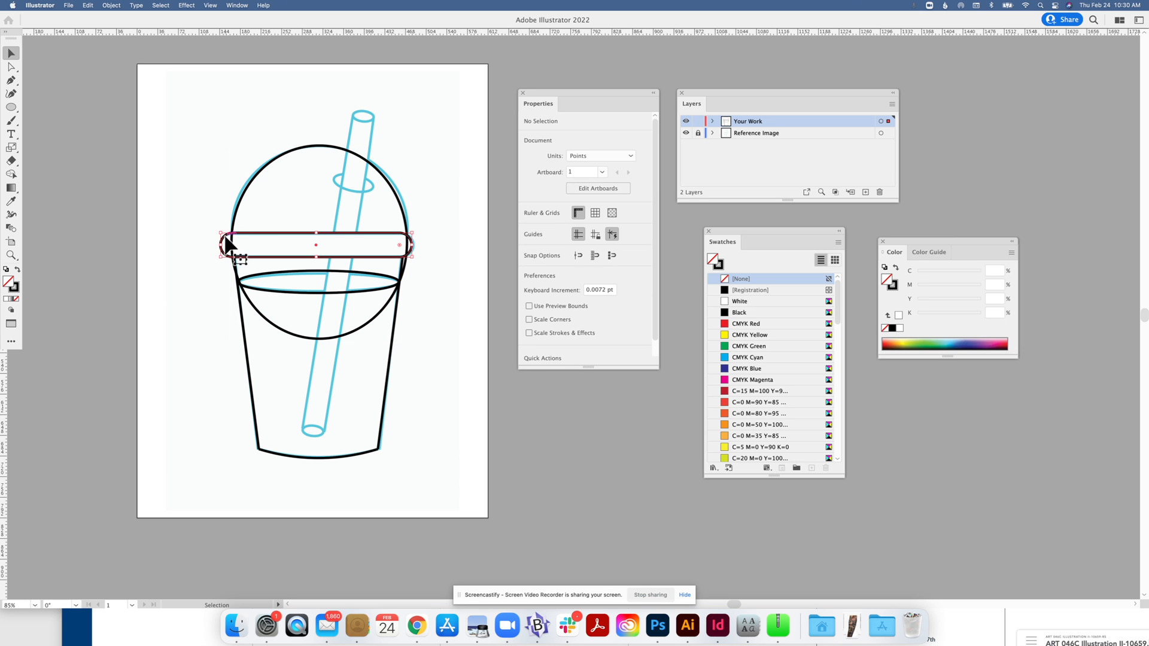
shift+click(243, 192)
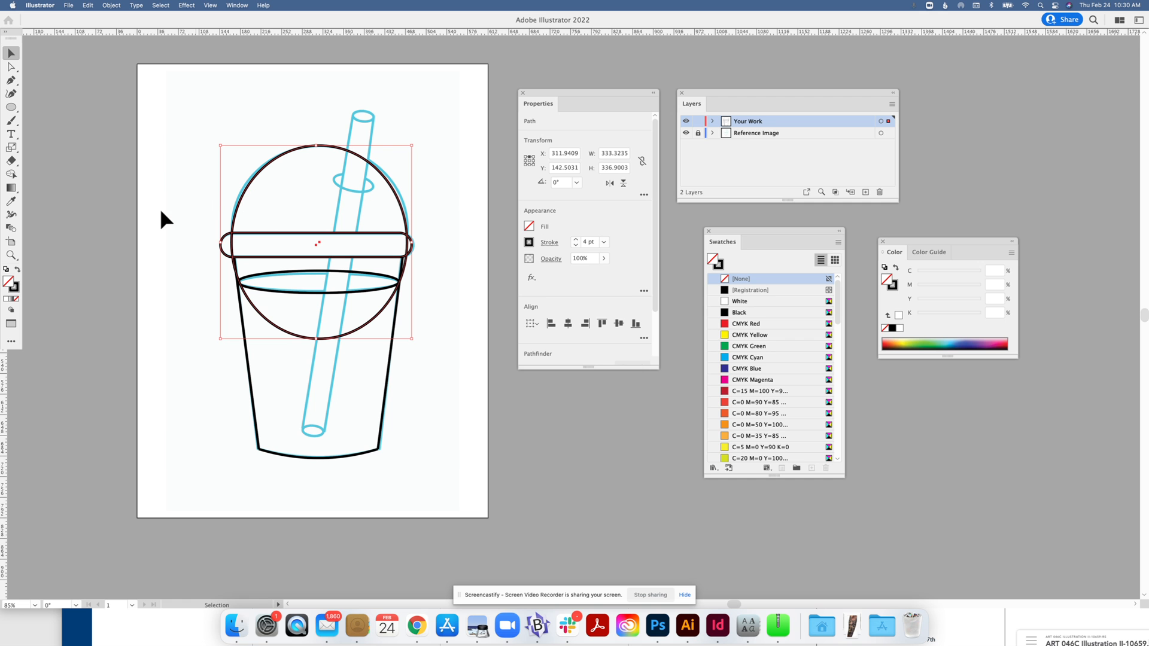
Delete the circle's lower arc inside the cup with Shape Builder, keeping only the dome.
click(11, 174)
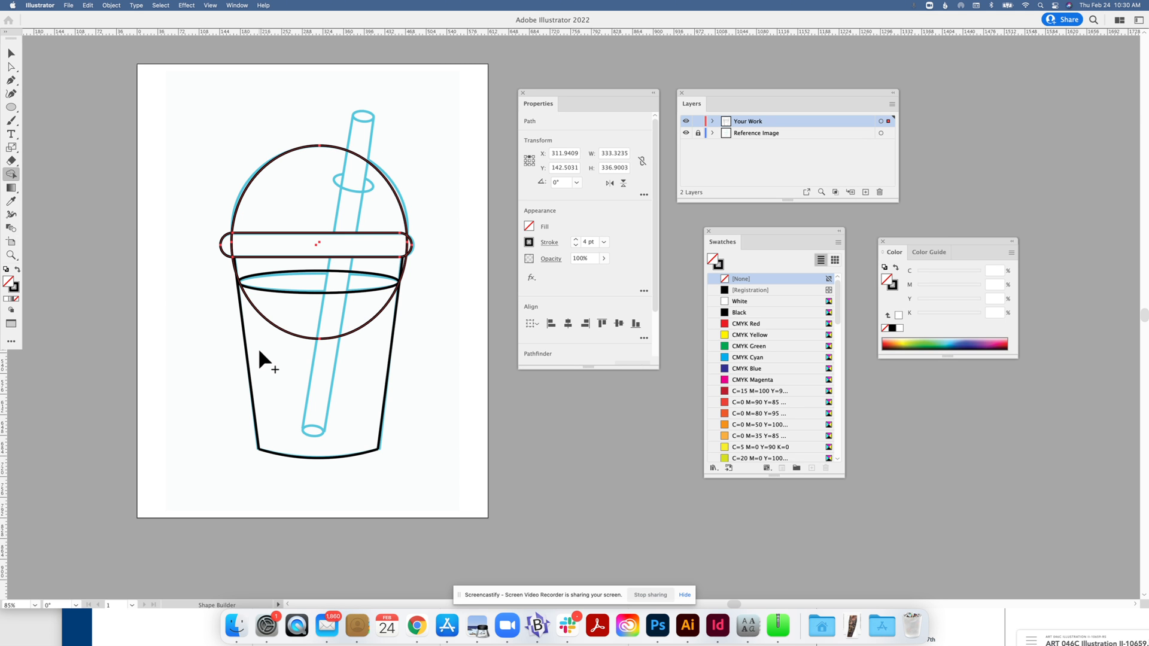
alt+click(281, 328)
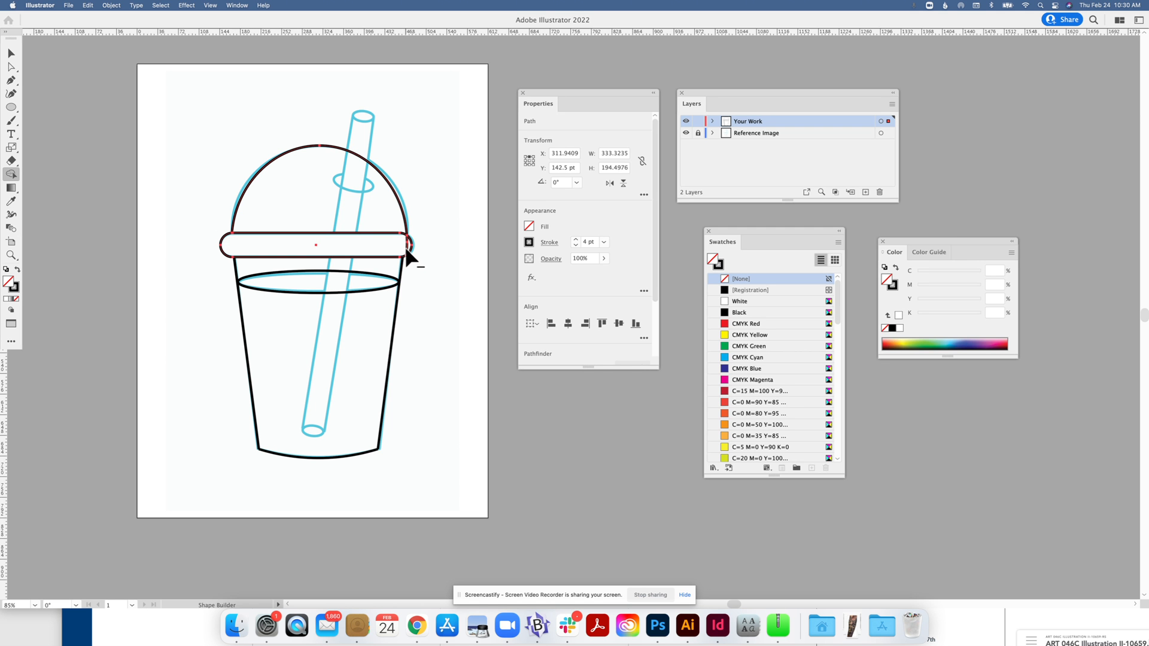
click(11, 53)
click(85, 93)
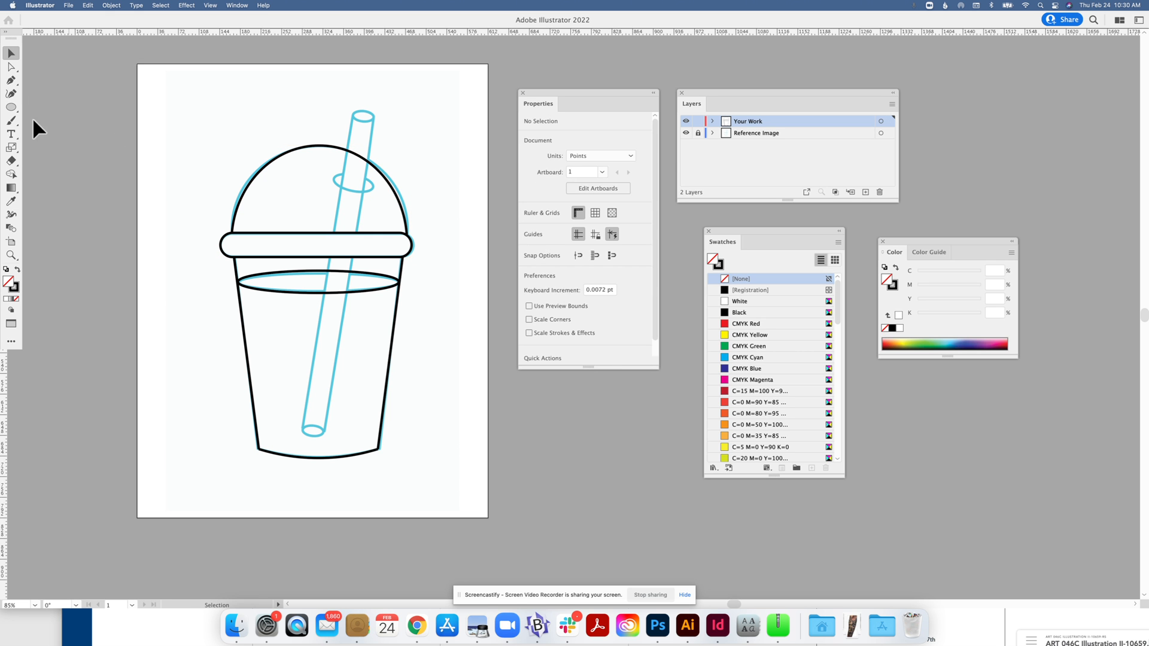
Draw a tall narrow rectangle, about 36 × 614 pt, beside the cup and zoom in on it.
drag(14, 105, 38, 104)
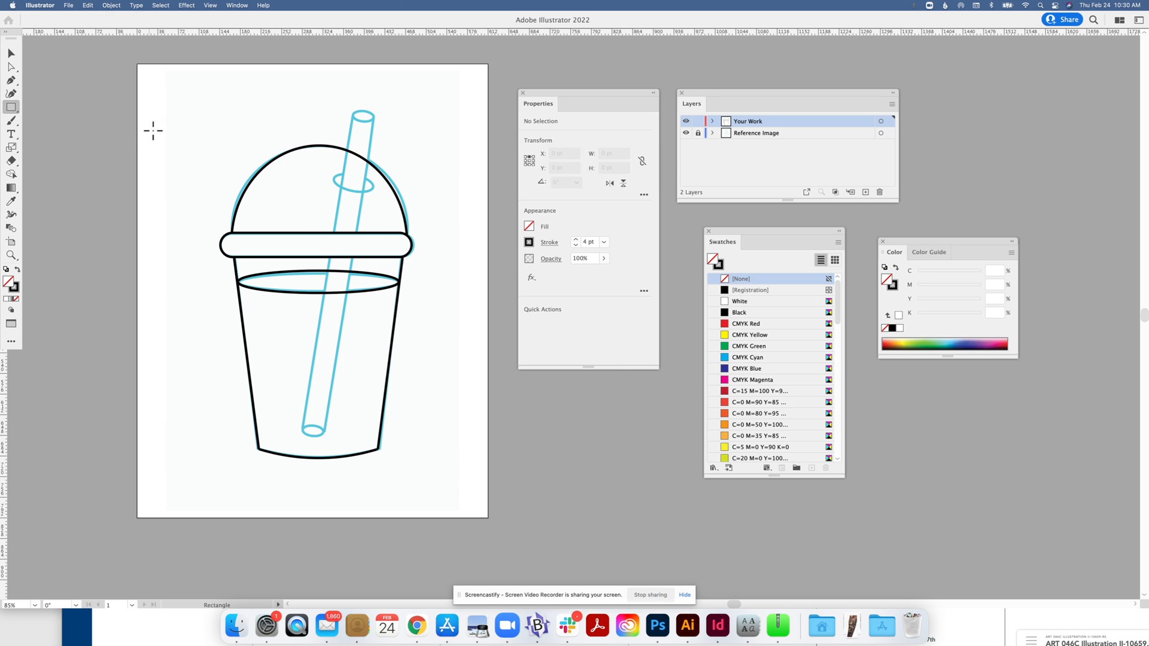
drag(160, 126, 182, 479)
click(6, 52)
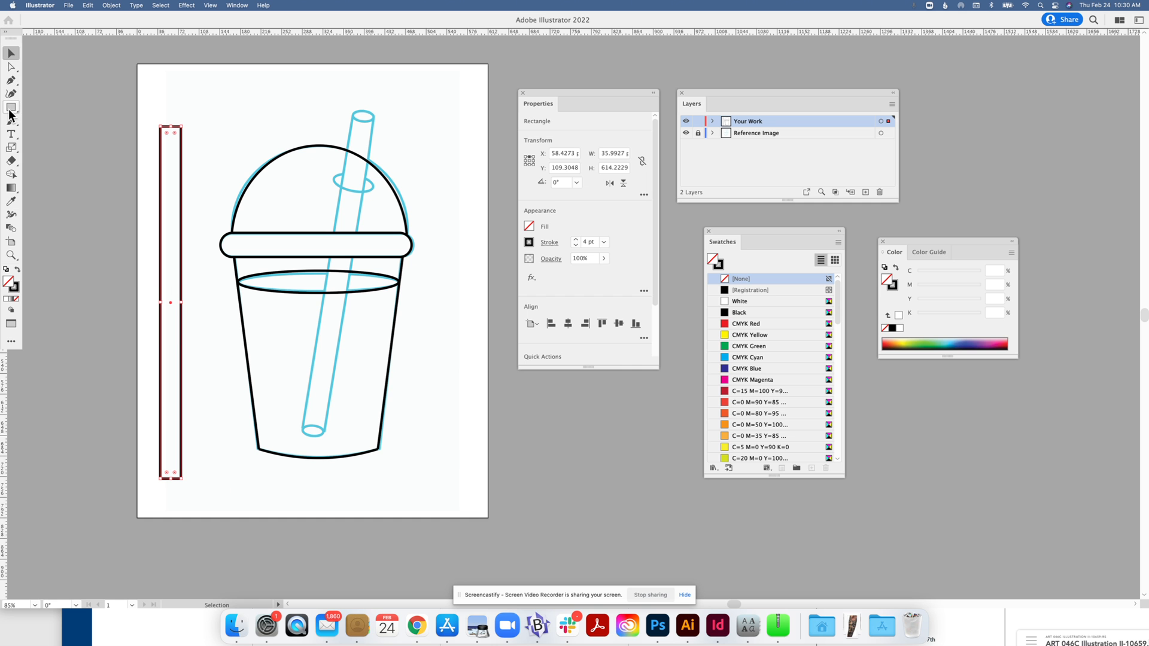
key(l)
key(super+1)
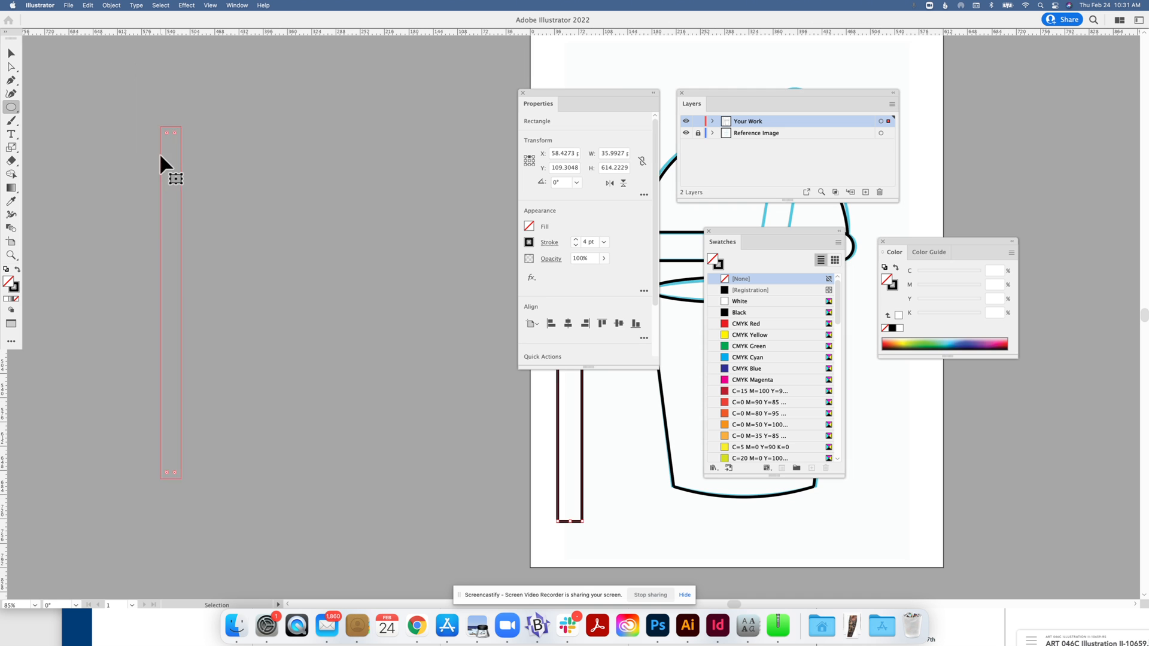
Place an ellipse across the straw's top and stretch it taller, about 36 × 13 pt.
mouse_move(626, 93)
mouse_down()
mouse_move(508, 127)
mouse_move(584, 136)
mouse_up()
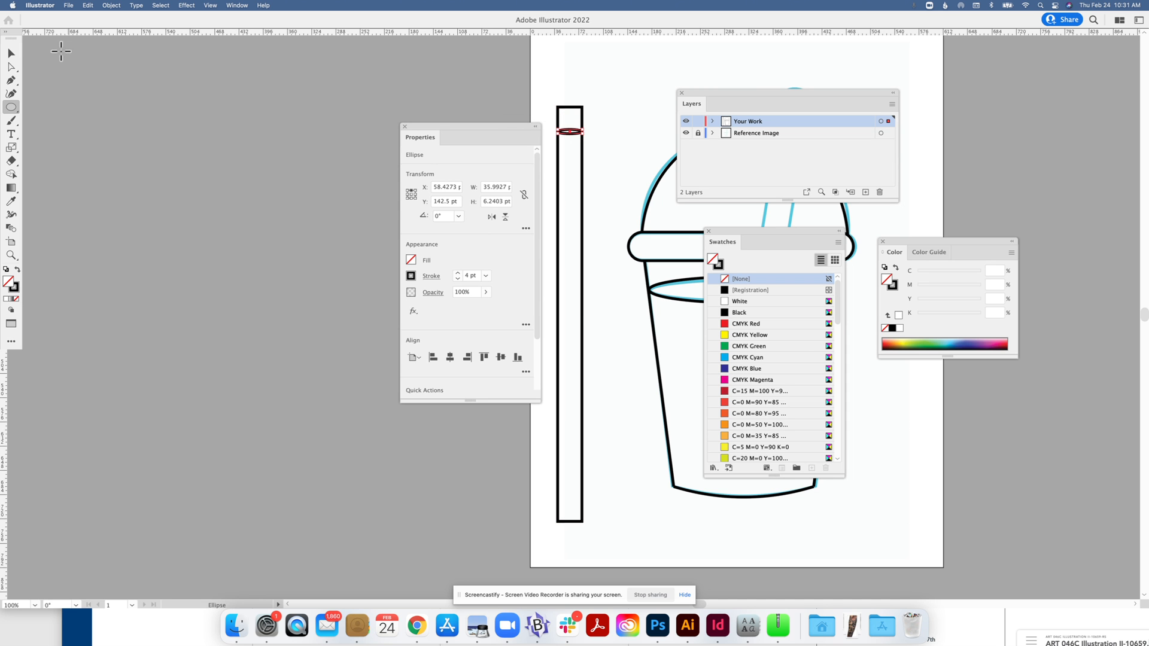
click(11, 53)
click(519, 67)
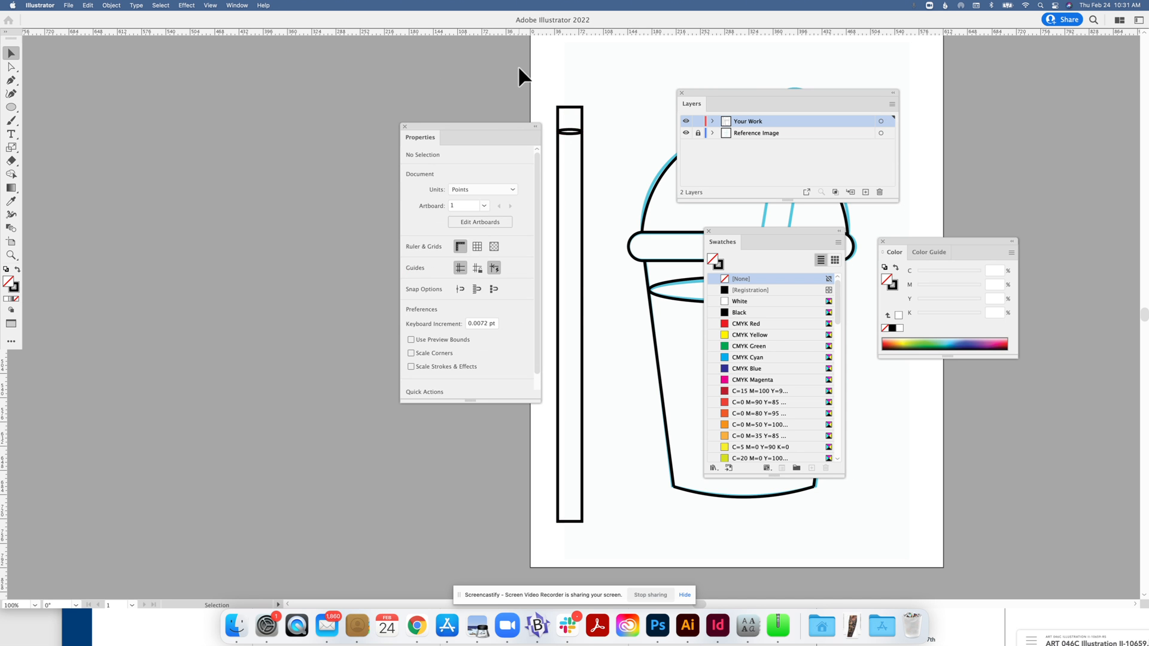
click(568, 132)
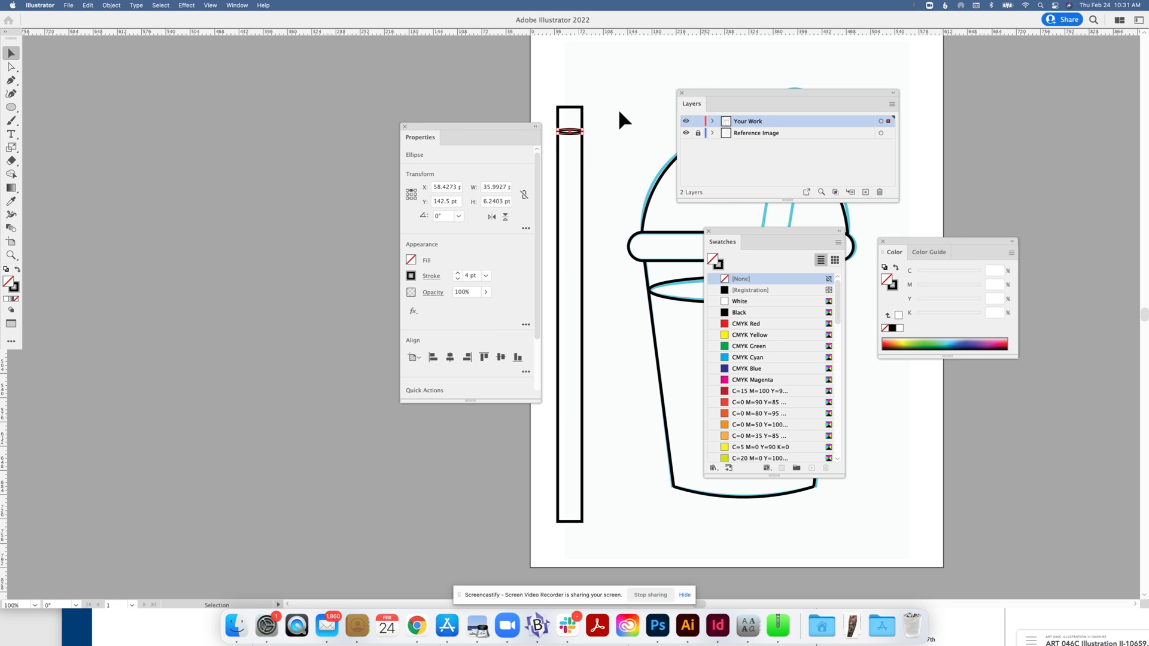
drag(580, 135, 583, 139)
Copy the ellipse straight down to the straw's bottom and select the whole straw.
key(a)
key(v)
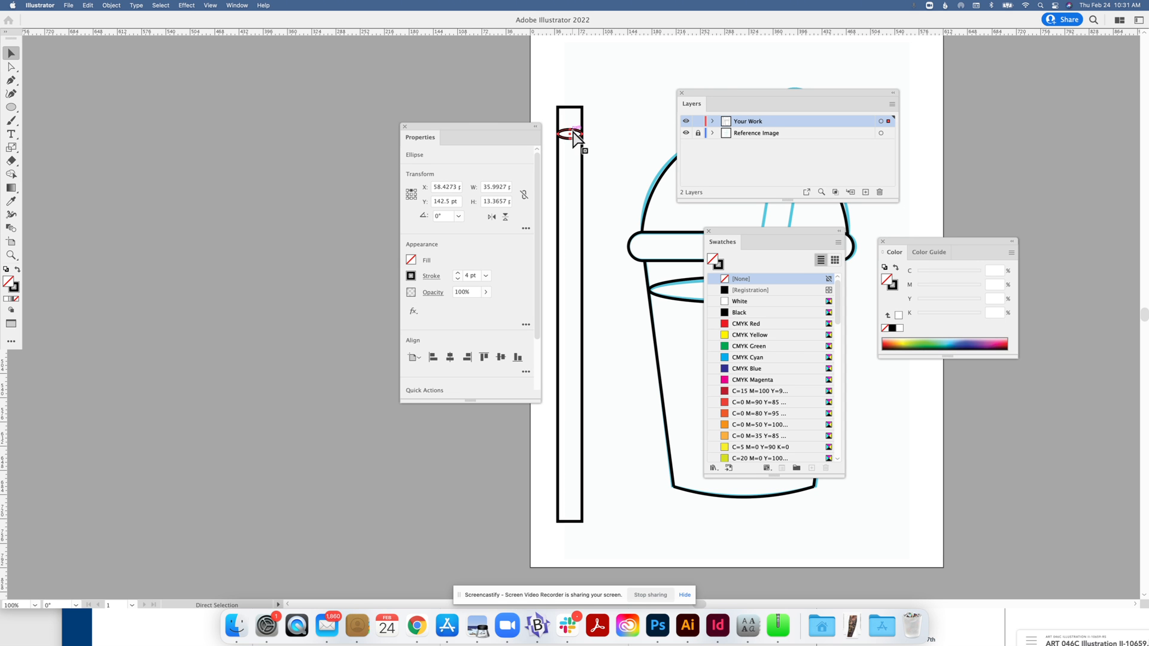
key(v)
drag(571, 133, 580, 498)
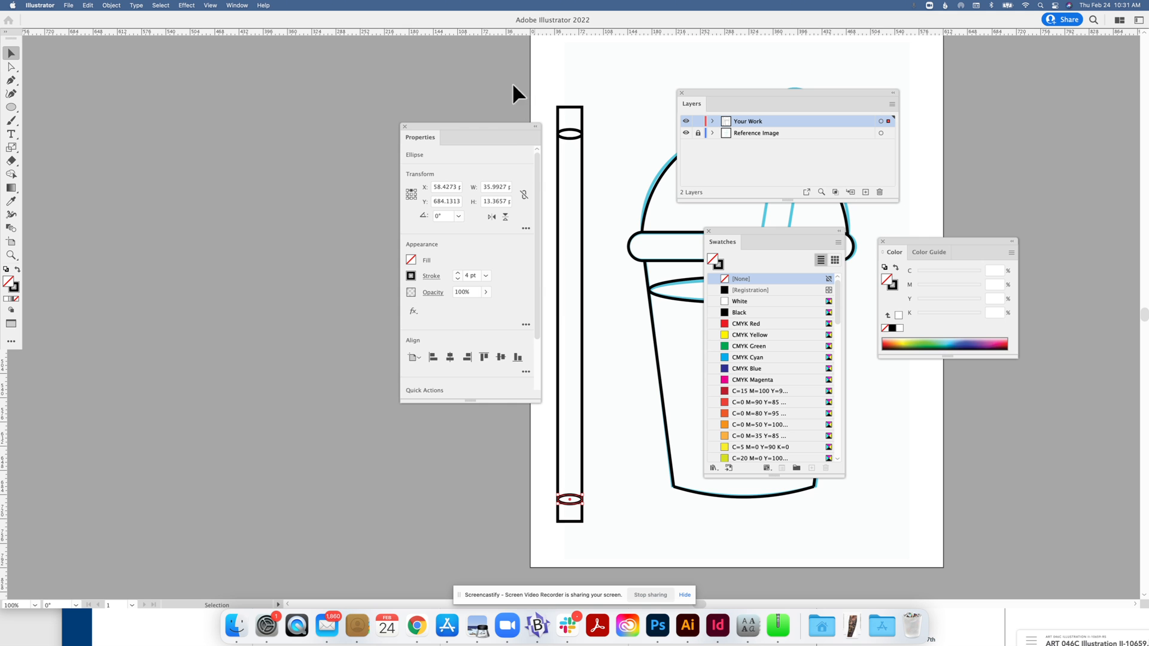
drag(512, 124, 452, 122)
drag(537, 82, 591, 544)
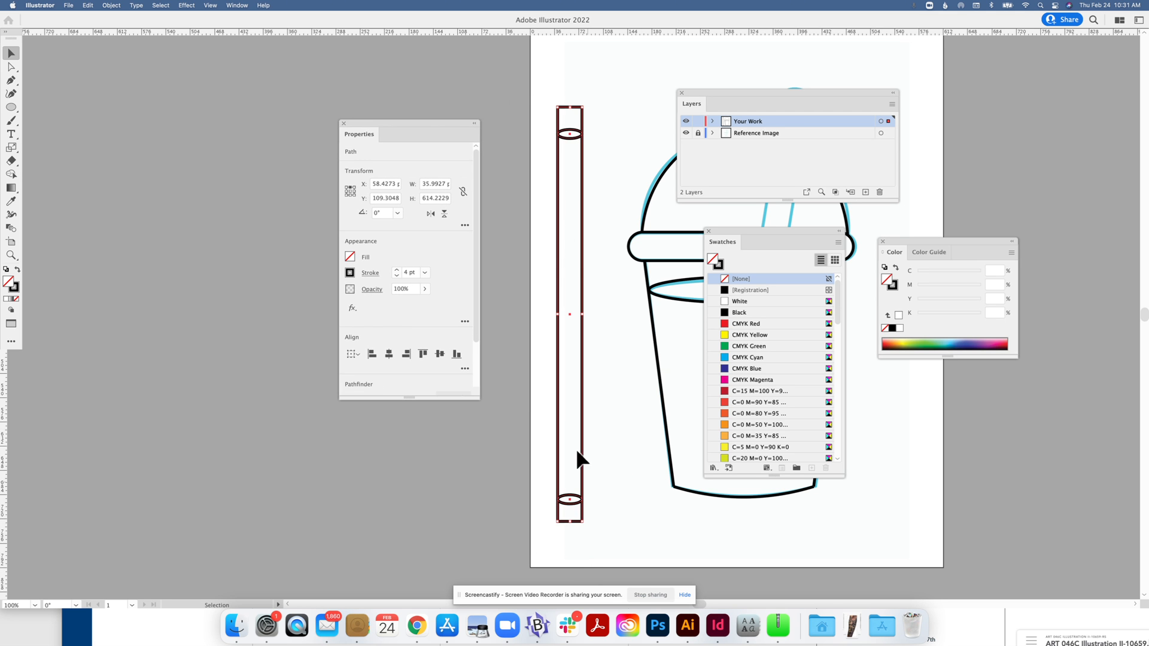
Trim the straw's rectangle ends beyond the ellipses with Shape Builder and group the straw pieces.
click(13, 173)
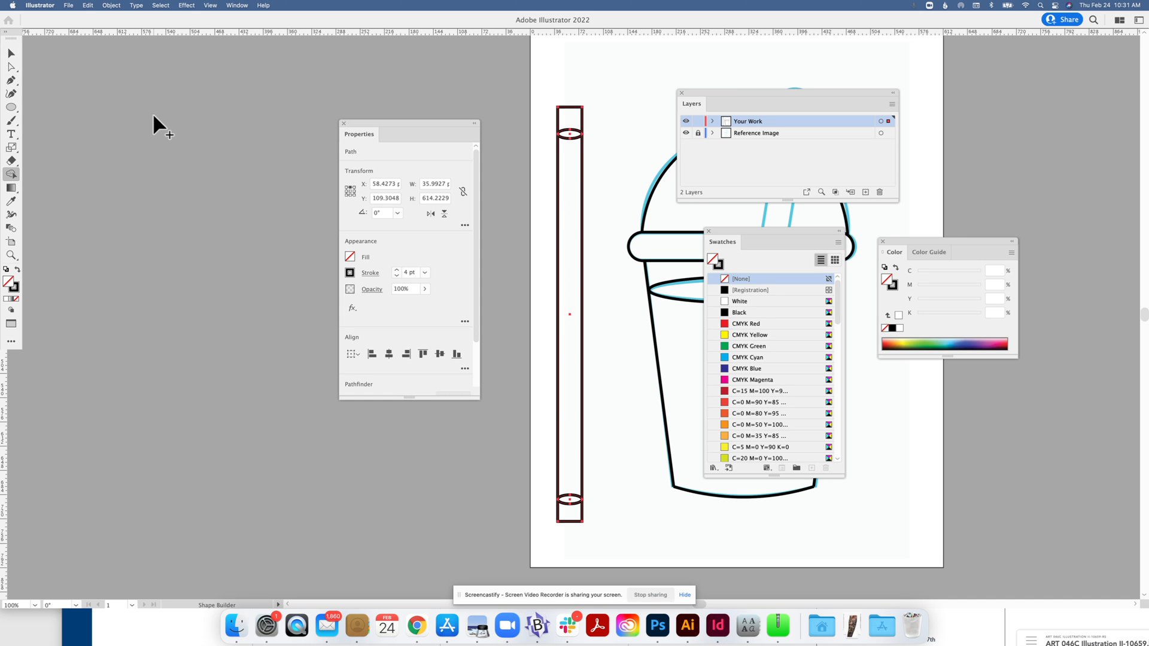
alt+click(582, 121)
click(10, 52)
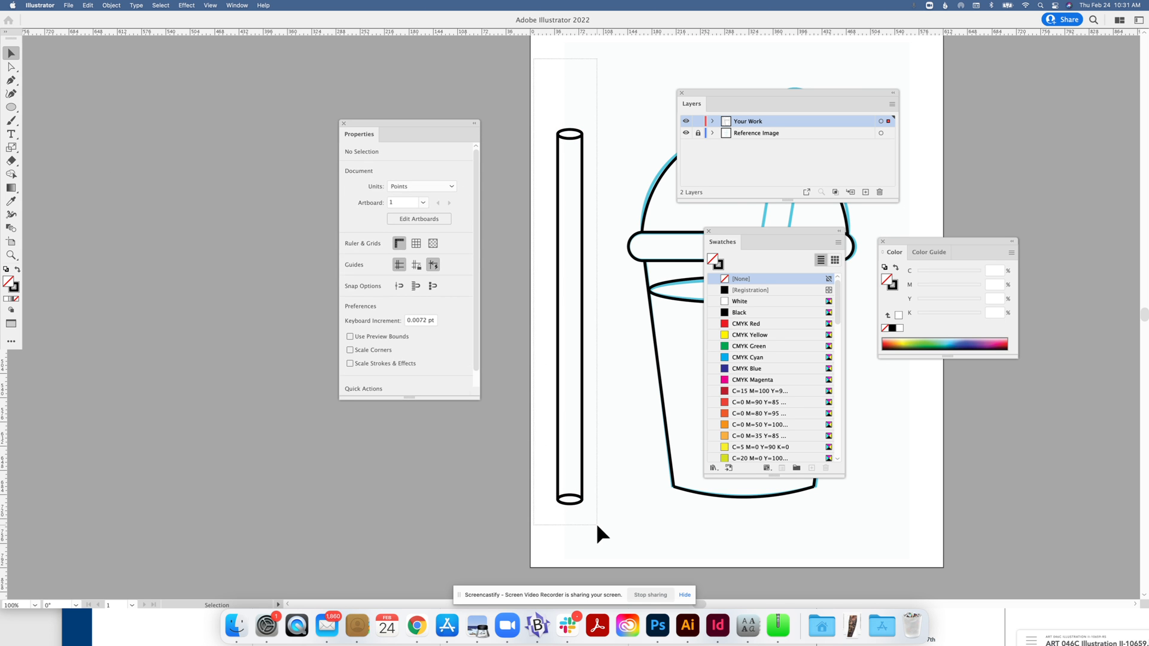
key(a)
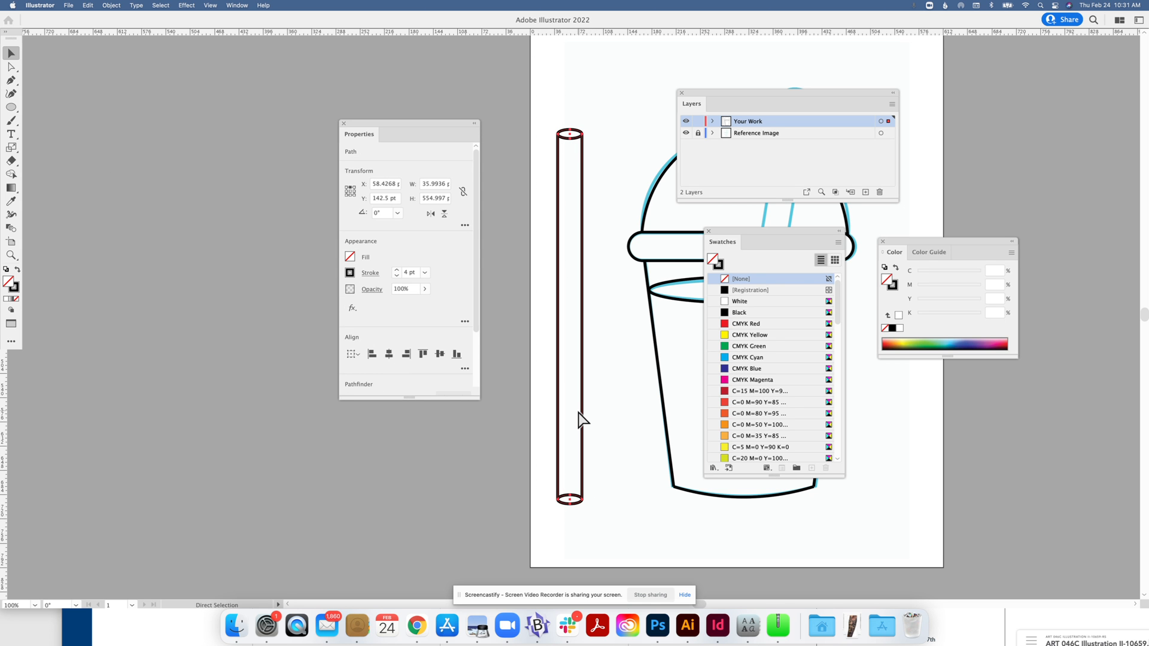
key(v)
drag(738, 91, 1002, 104)
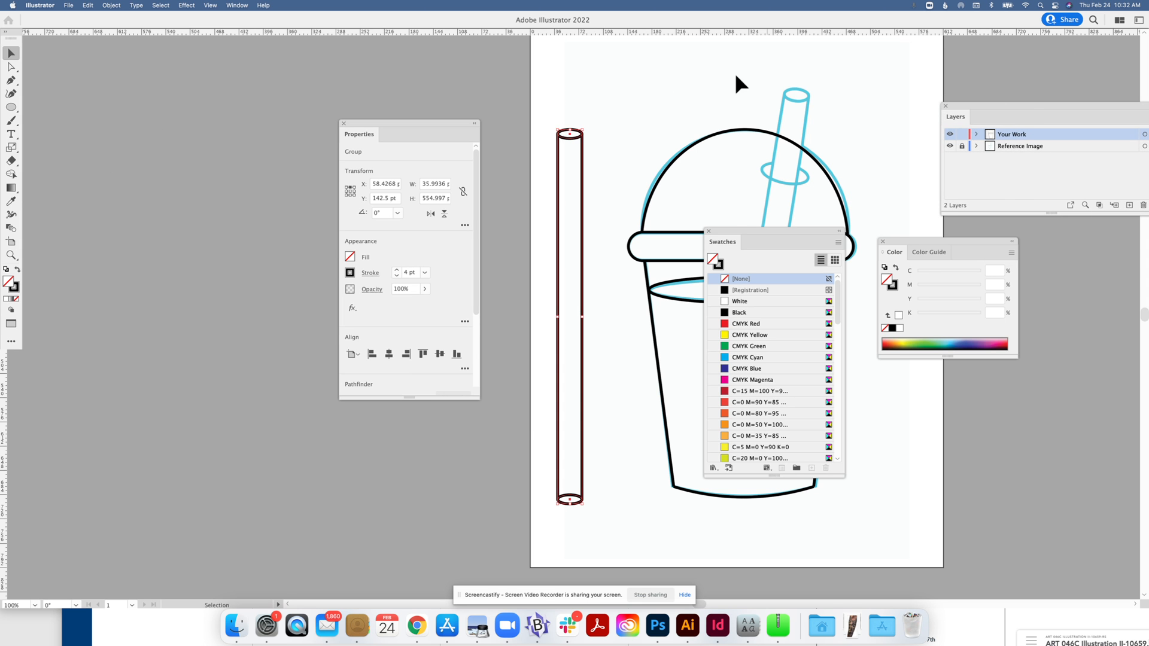
Move panels off the artboard and place the black straw onto the cup.
key(super+minus)
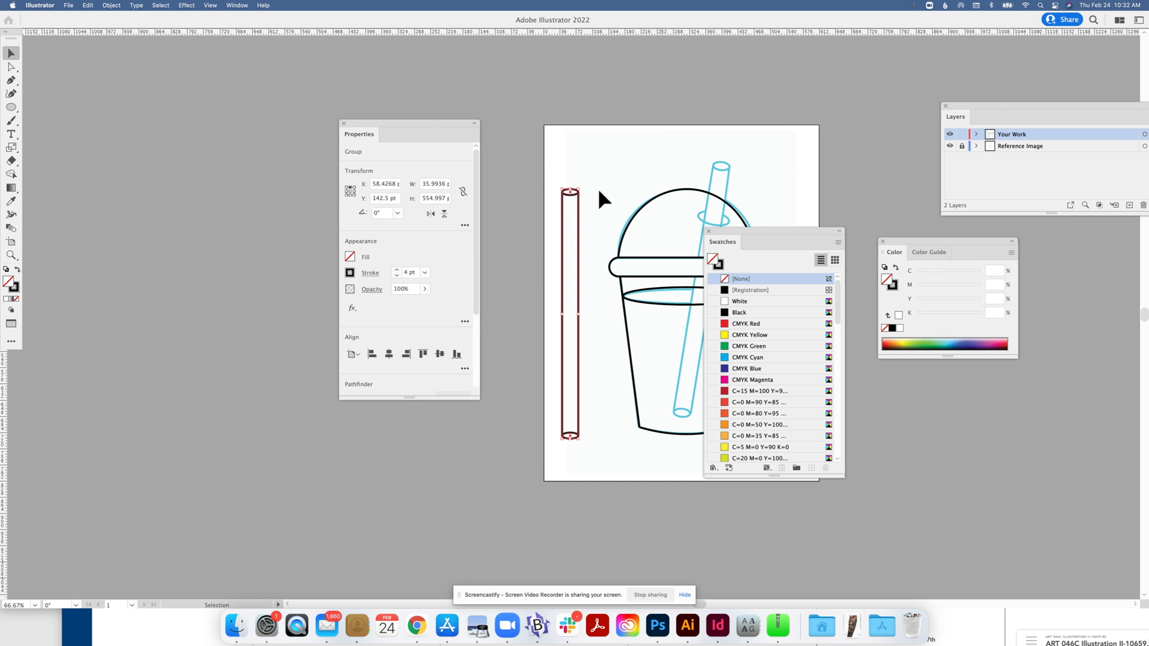
drag(417, 123, 333, 132)
drag(791, 229, 911, 201)
click(369, 112)
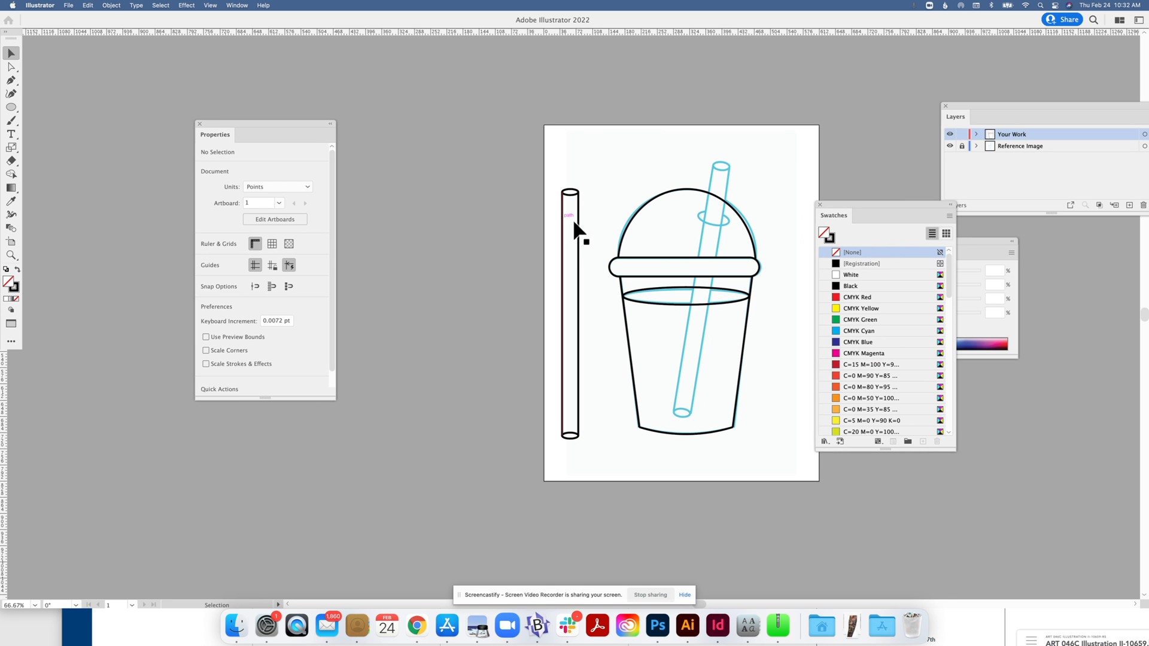
drag(578, 228, 692, 199)
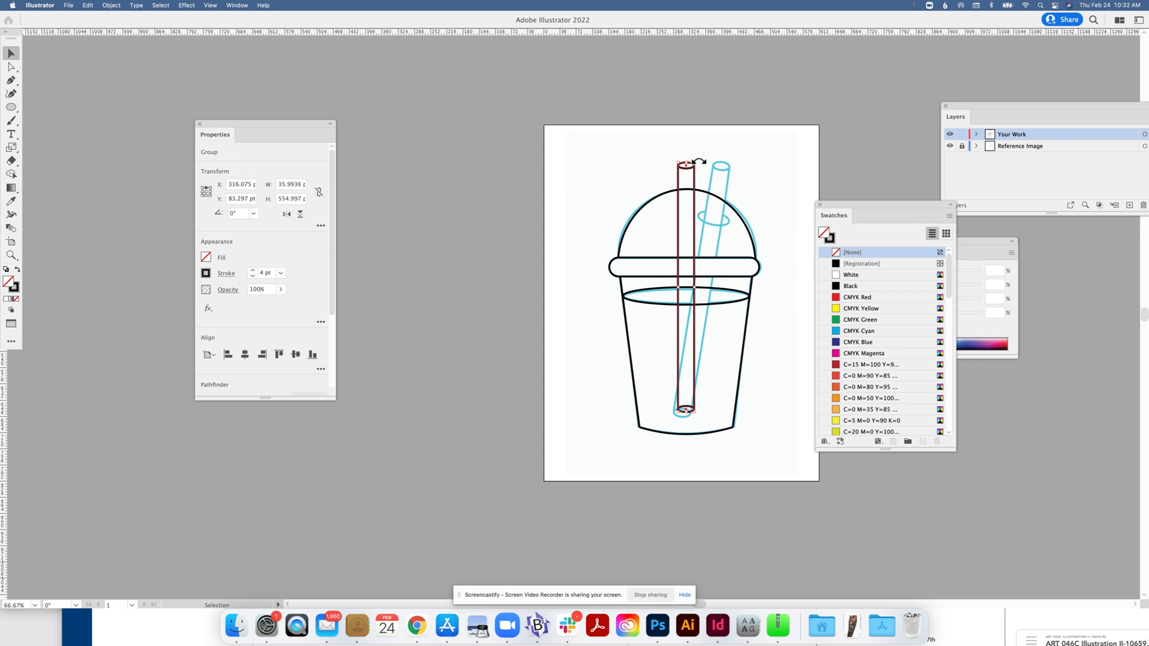
Tilt the straw to about 349° and slide it onto the slanted reference straw.
drag(699, 161, 716, 166)
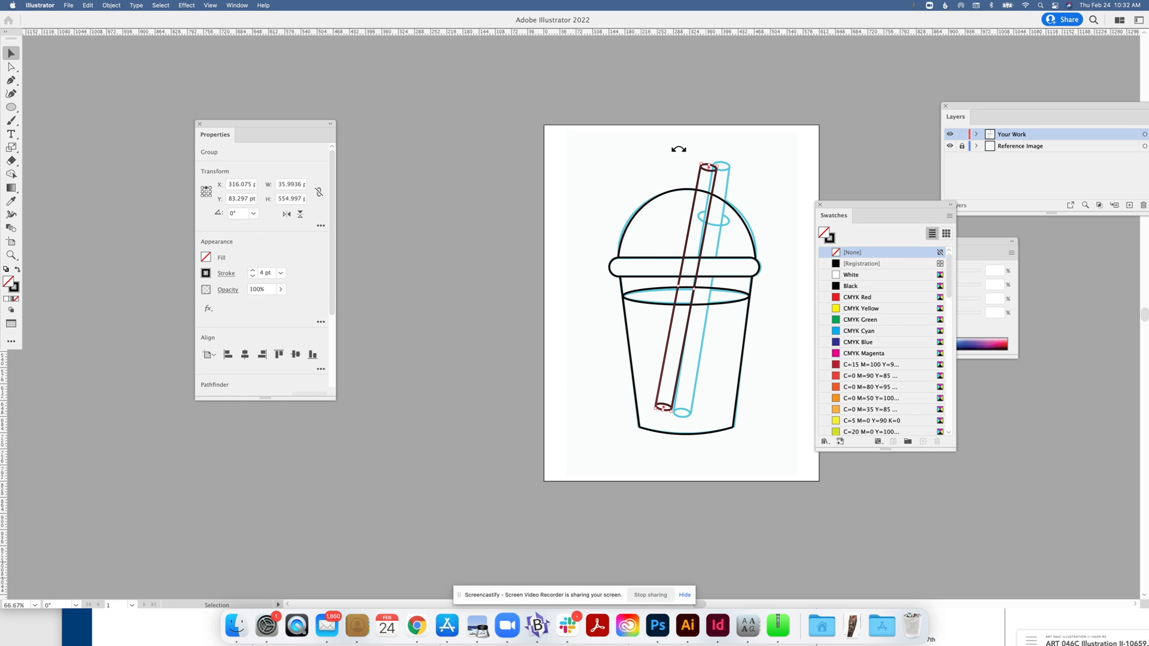
click(592, 140)
drag(717, 187, 731, 187)
click(633, 148)
click(11, 107)
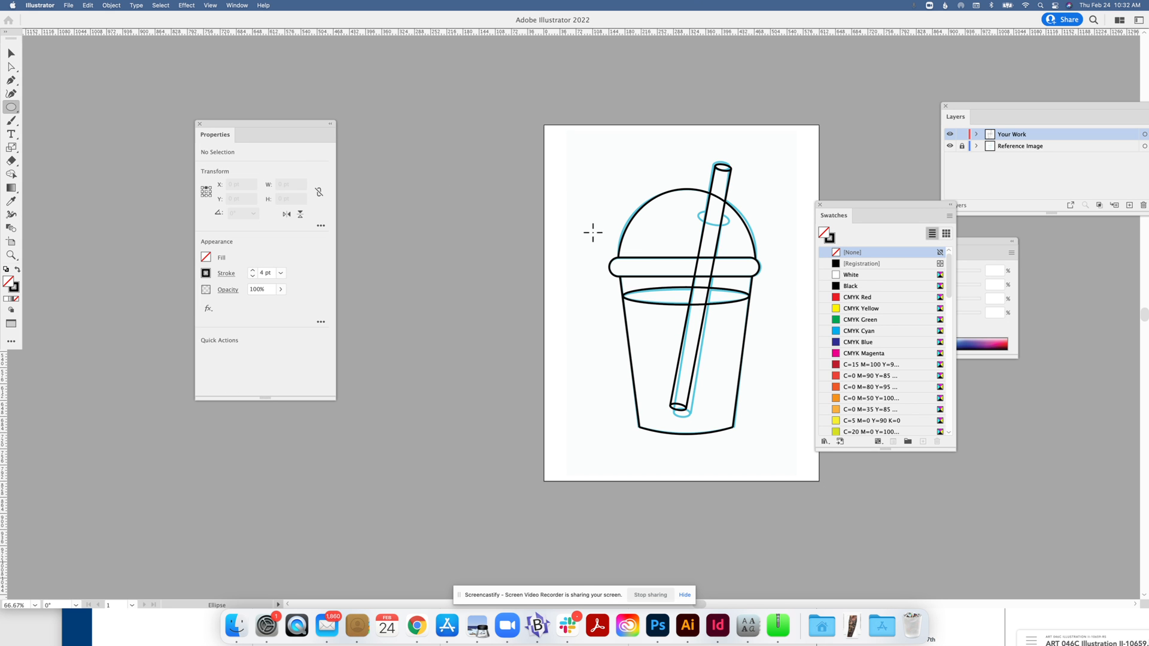
Draw a small ellipse on the dome, then move and widen it onto the straw.
mouse_move(670, 215)
mouse_down()
mouse_move(698, 226)
mouse_move(669, 209)
mouse_up()
click(9, 55)
click(455, 75)
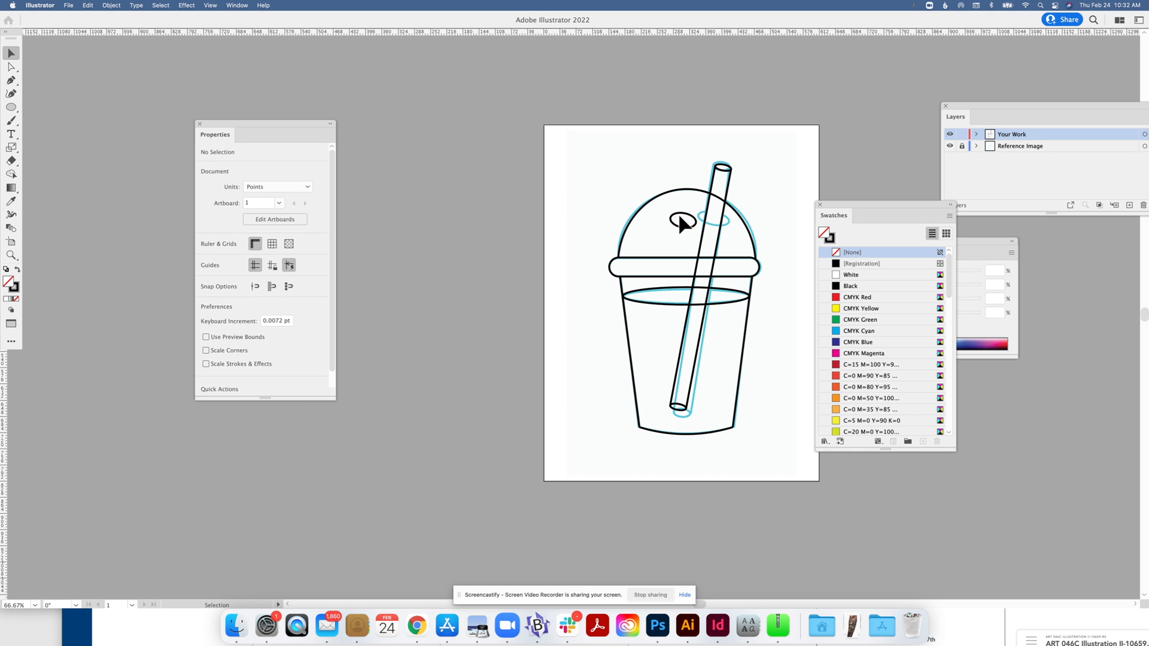
drag(681, 217, 733, 220)
click(772, 185)
Toggle the Your Work layer's visibility twice to compare the tracing with the reference.
click(949, 134)
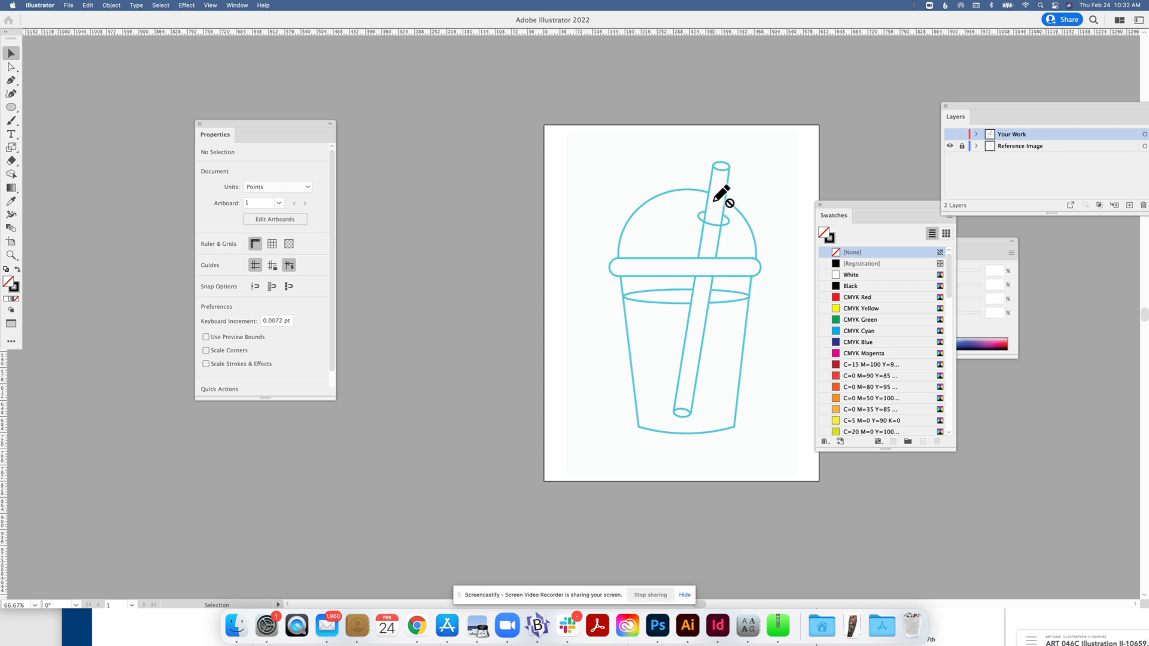
click(945, 135)
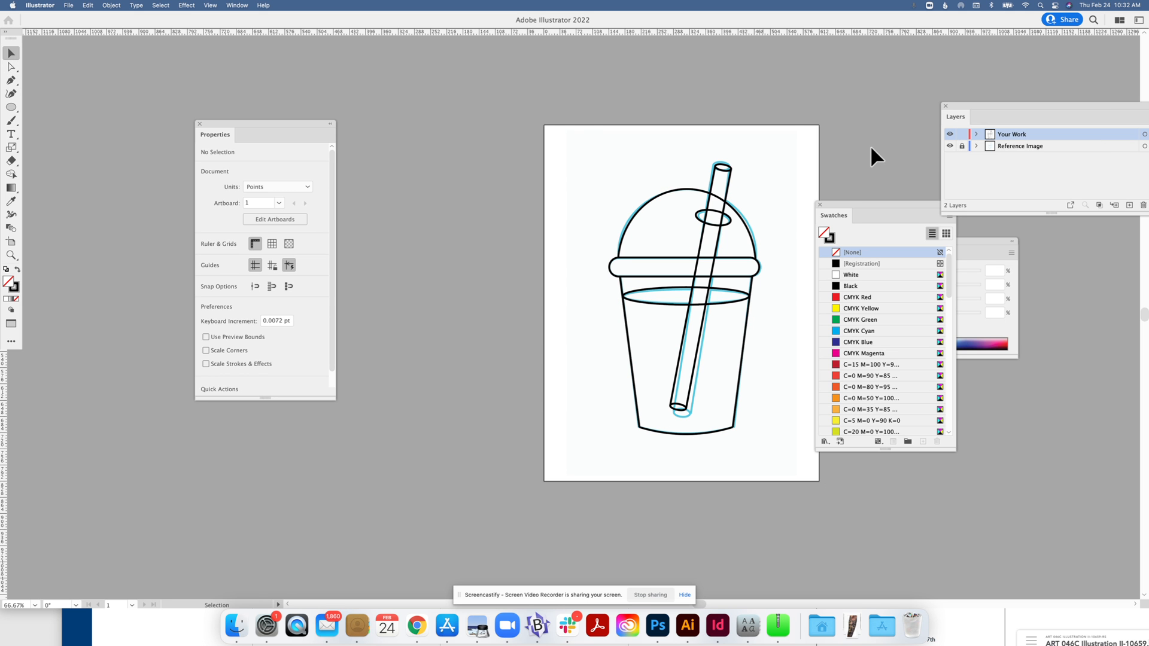
click(950, 135)
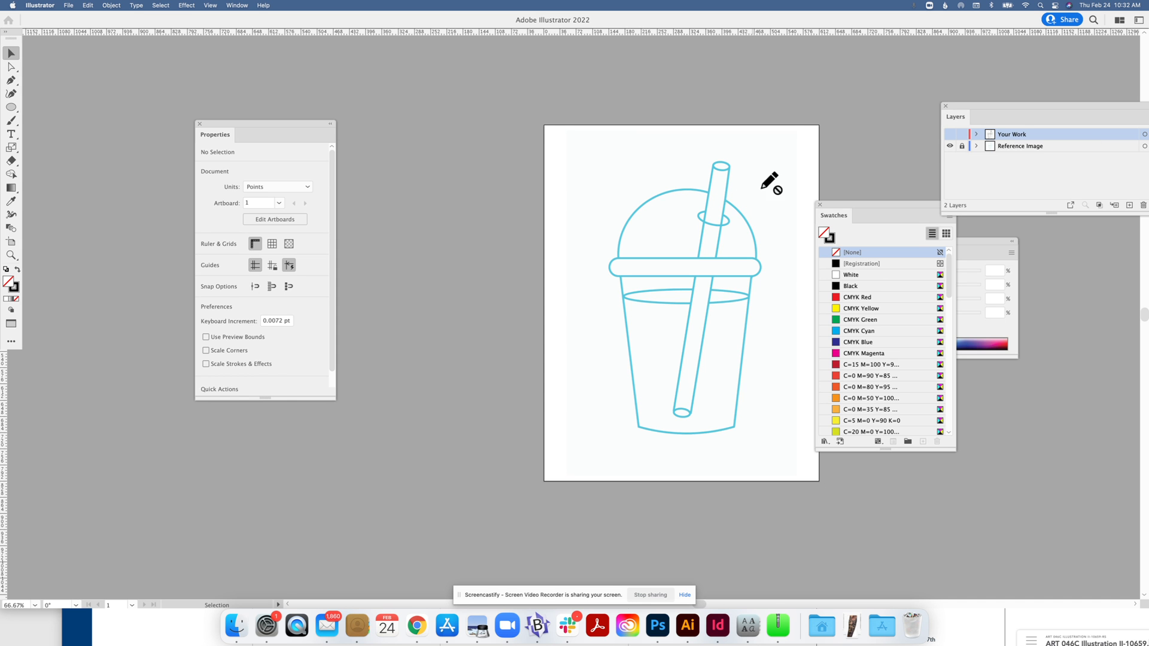
click(950, 134)
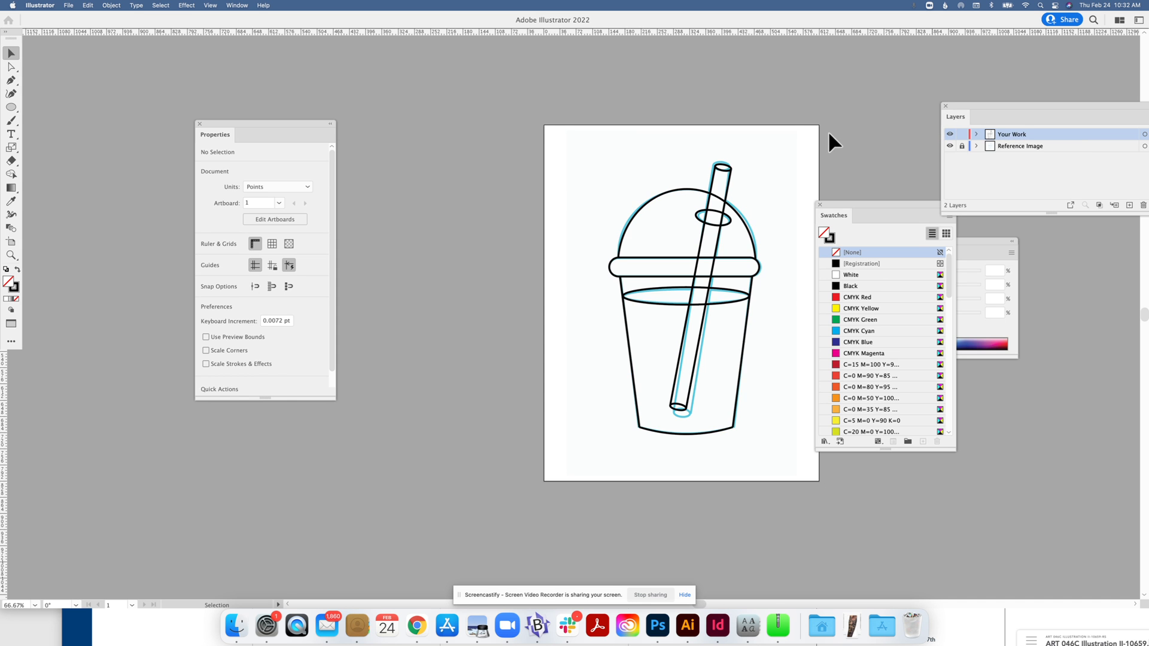
Hide the blue Reference Image layer and select every path of the black cup drawing.
drag(692, 146, 749, 224)
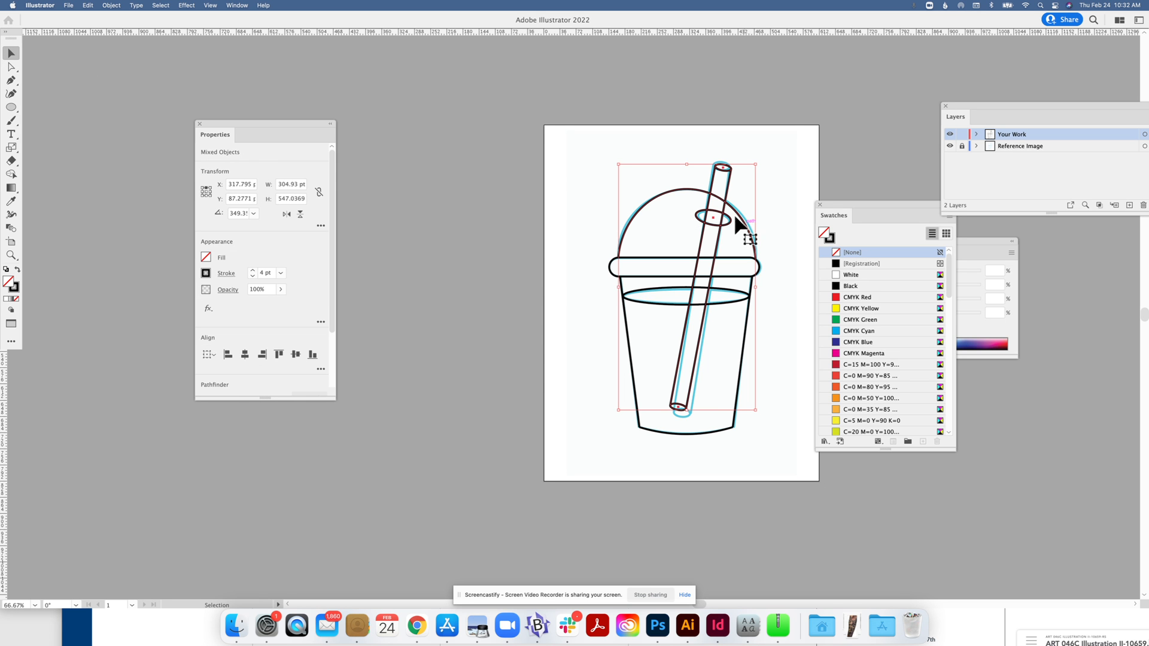
click(11, 176)
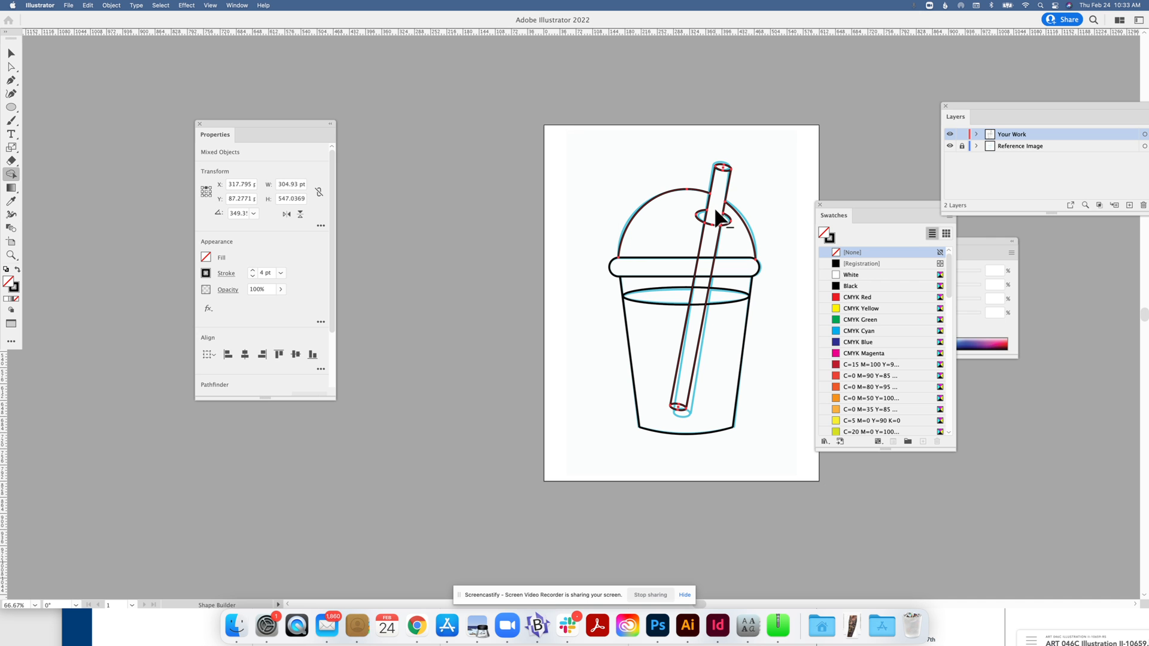
click(10, 53)
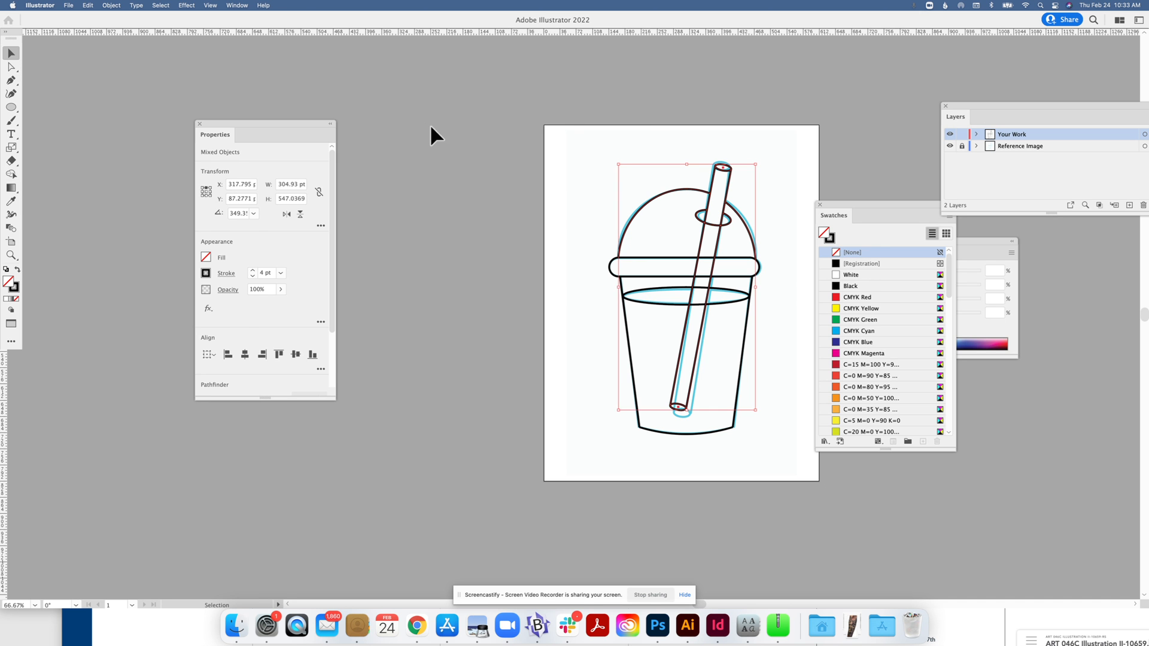
click(497, 136)
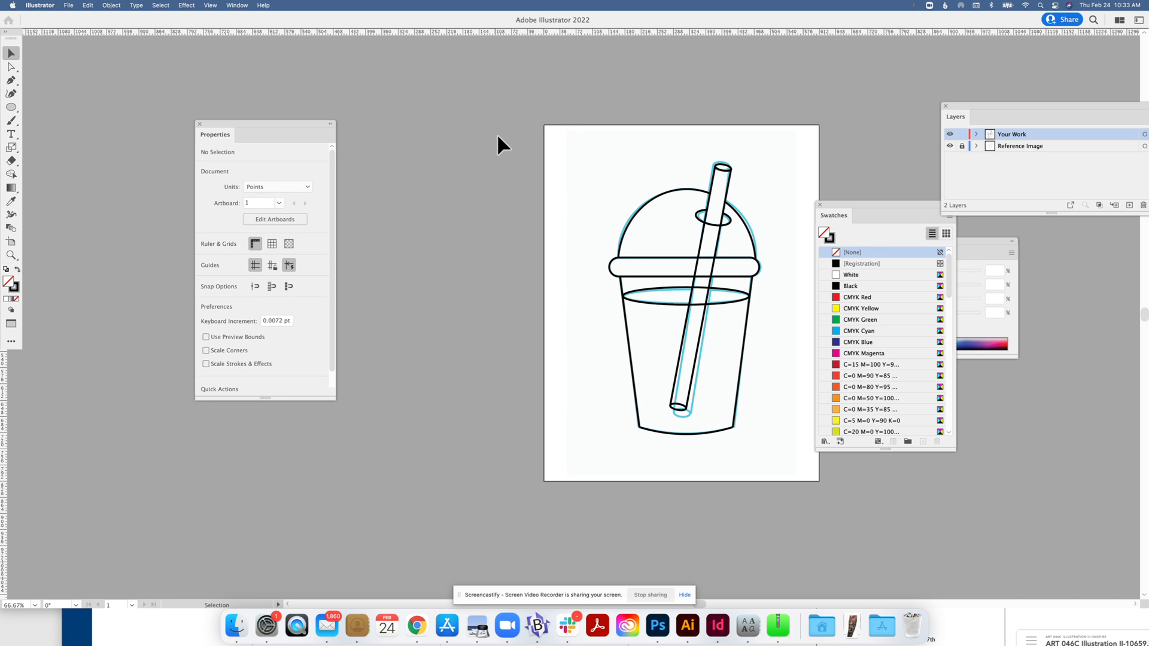
click(950, 146)
mouse_move(571, 139)
mouse_down()
mouse_move(788, 300)
mouse_move(779, 480)
mouse_up()
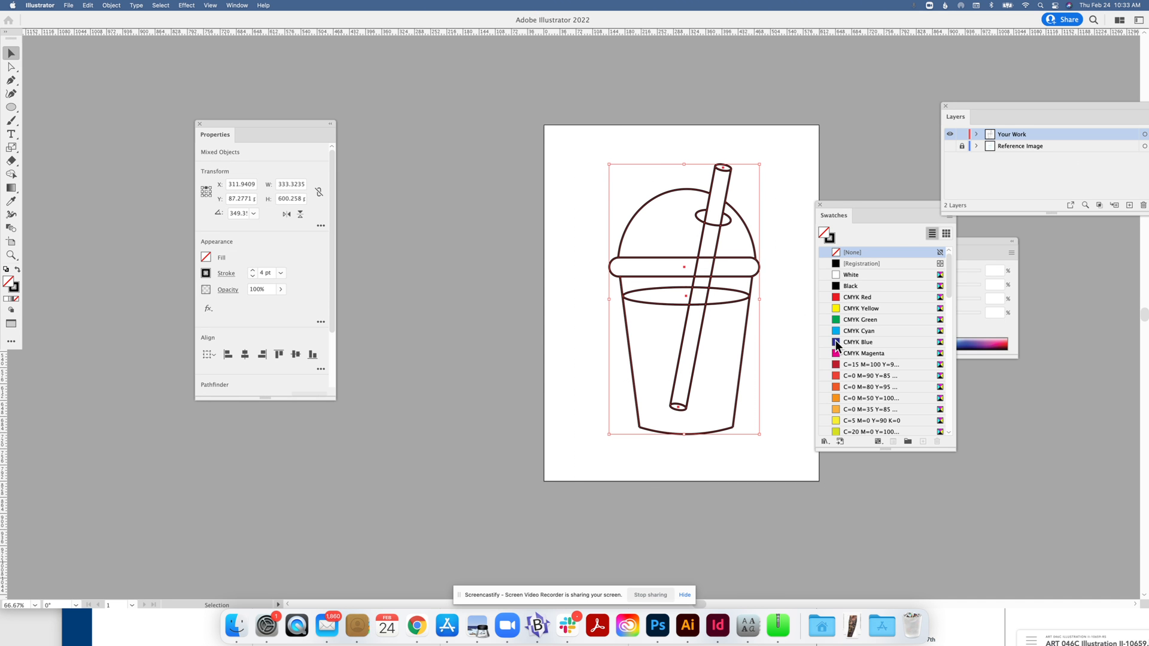
Reselect all the cup's paths for Shape Builder, undoing an accidental merge.
click(10, 175)
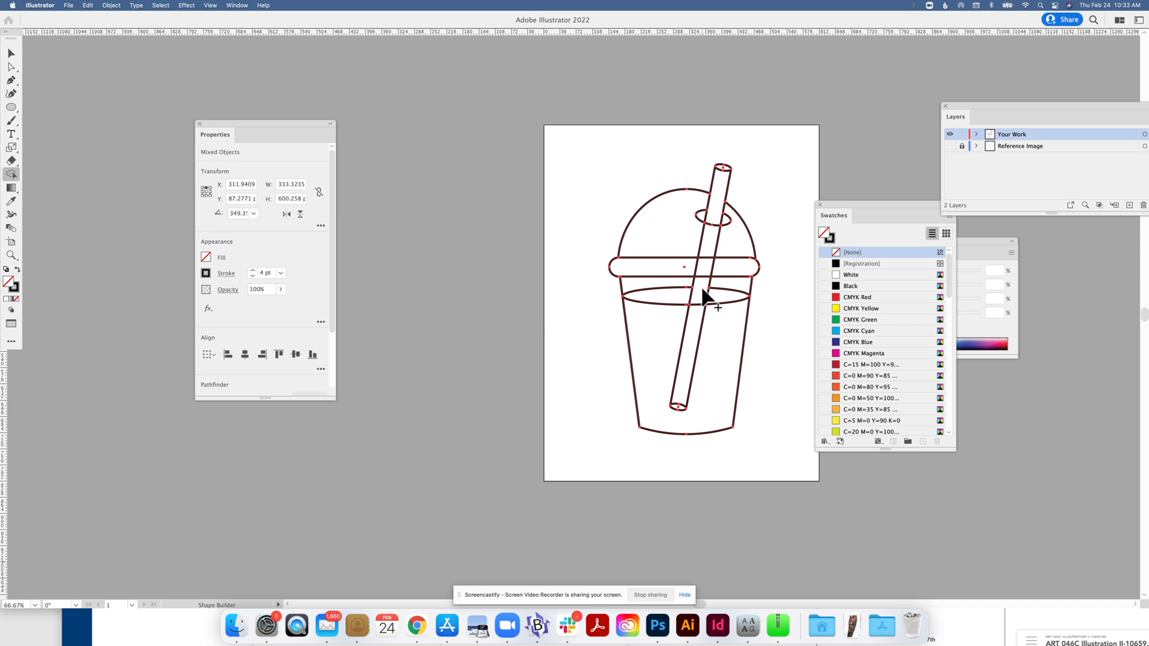
click(11, 54)
key(shift+m)
drag(526, 124, 733, 418)
key(super+z)
click(10, 53)
drag(590, 136, 759, 433)
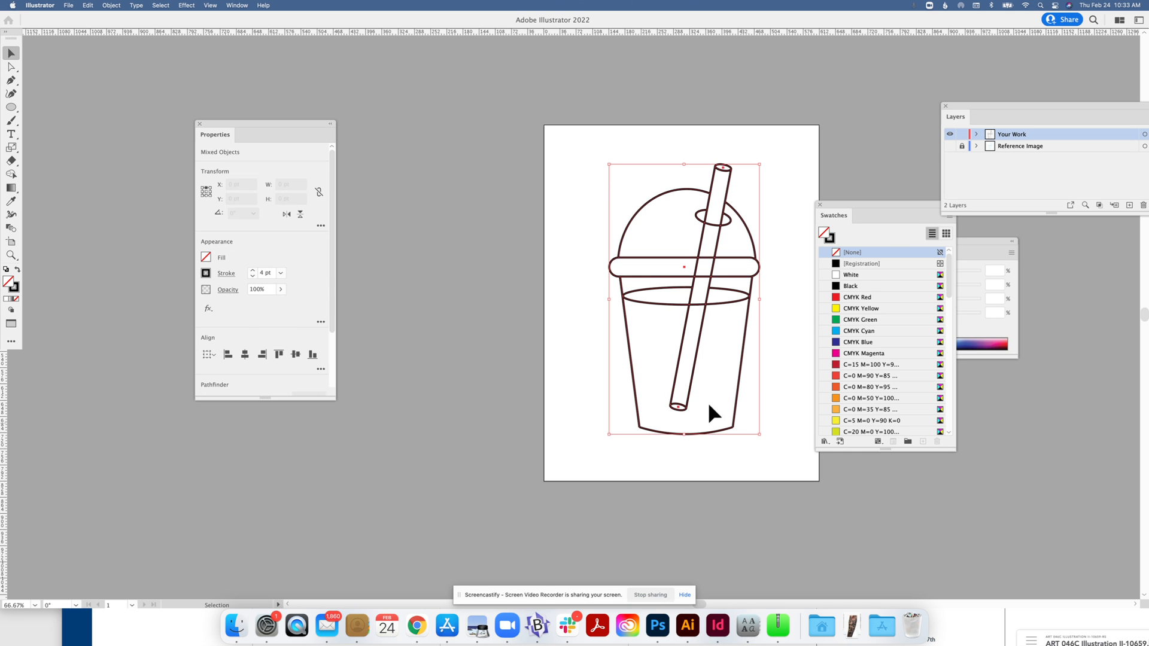
click(11, 176)
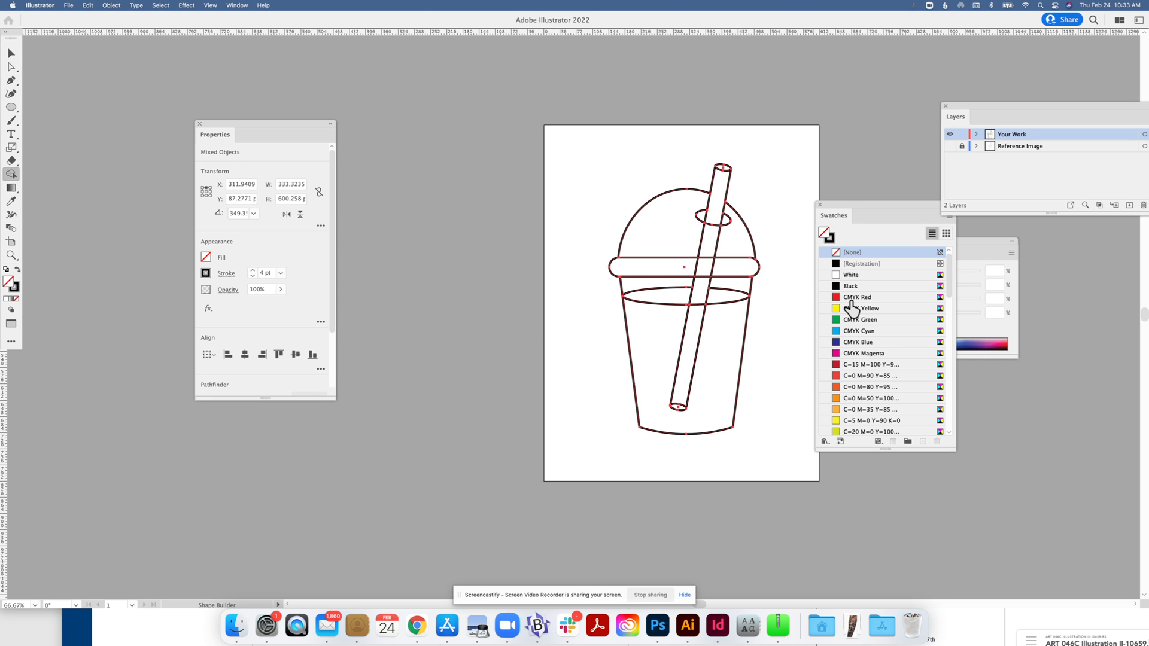
Try filling the cup body with CMYK Red, then undo that fill.
click(862, 302)
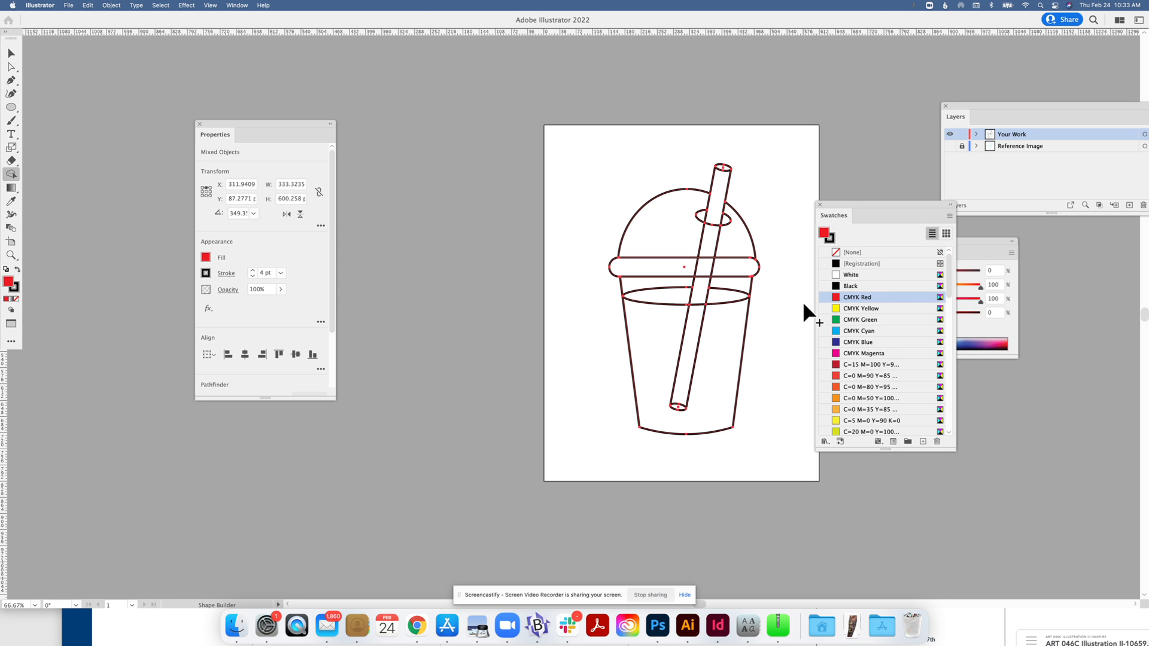
click(731, 312)
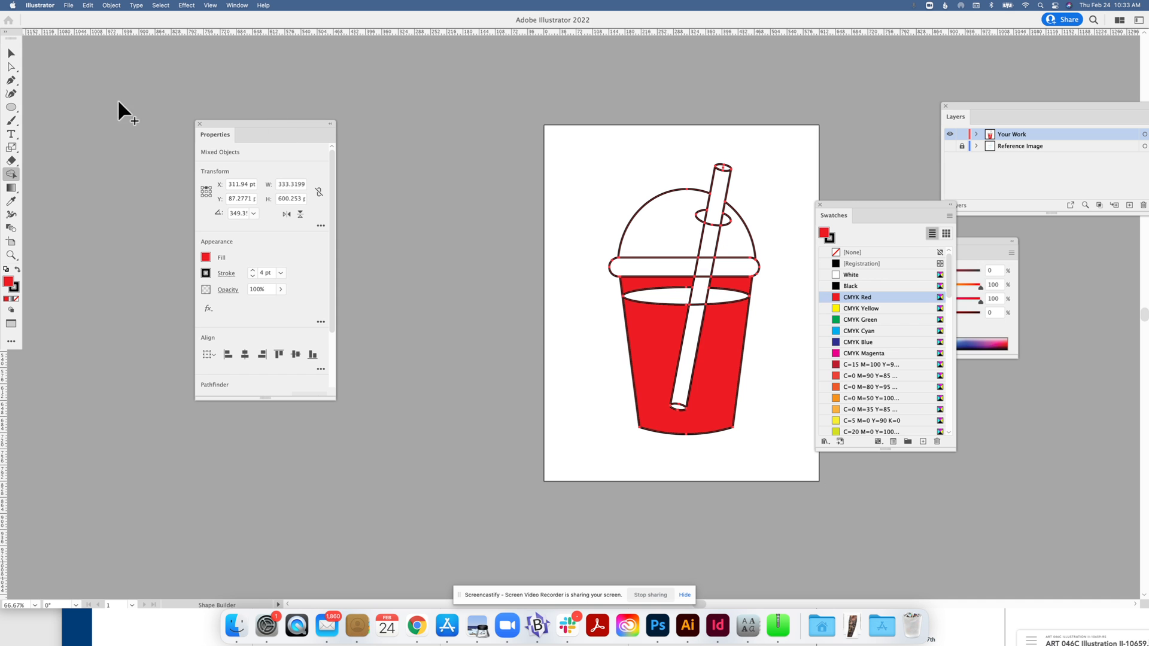
click(11, 53)
click(411, 167)
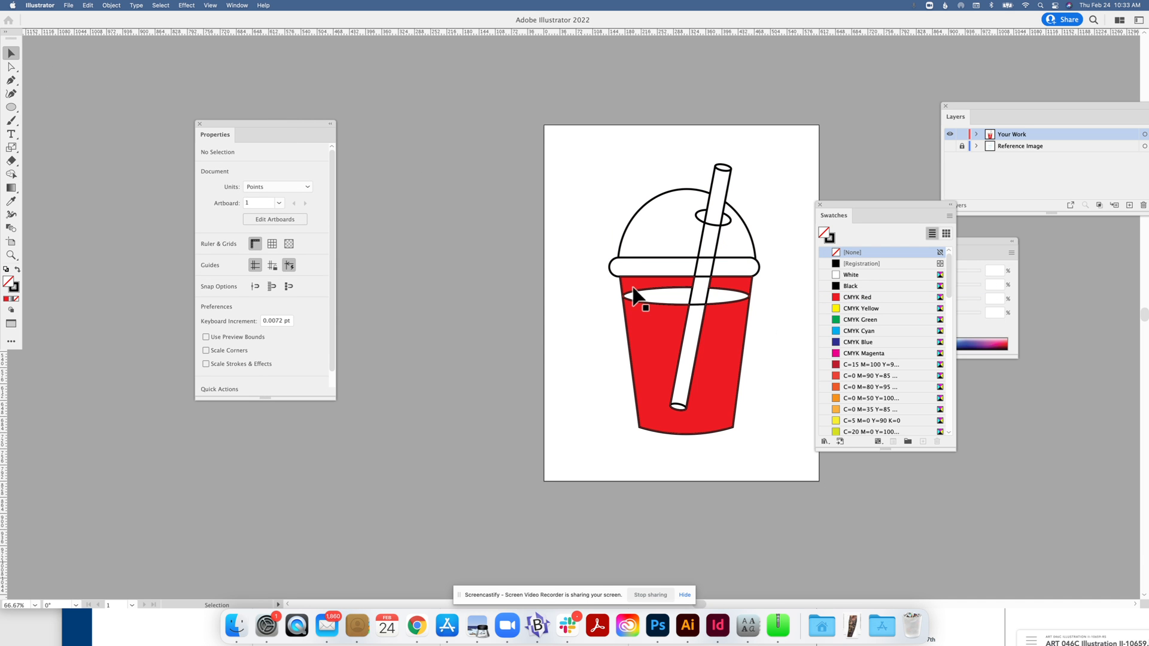
key(super+equal)
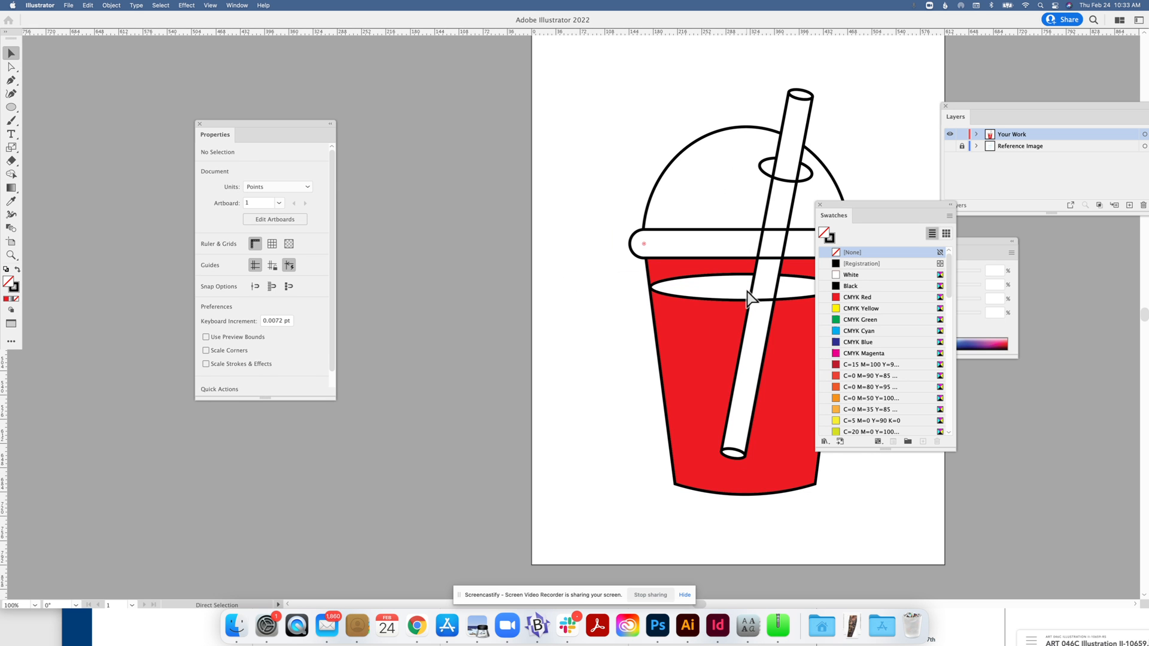
key(super+z)
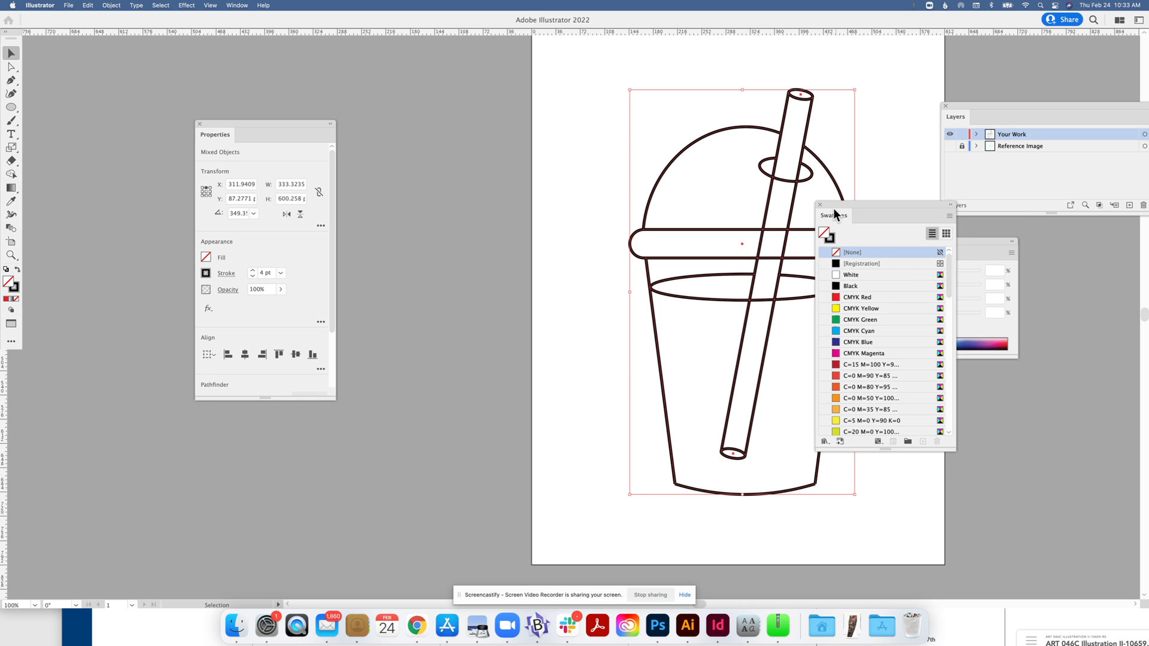
Adjust the width of the liquid-line ellipse and reselect all the cup's paths.
drag(835, 210, 911, 225)
click(862, 263)
click(840, 292)
drag(844, 292, 845, 291)
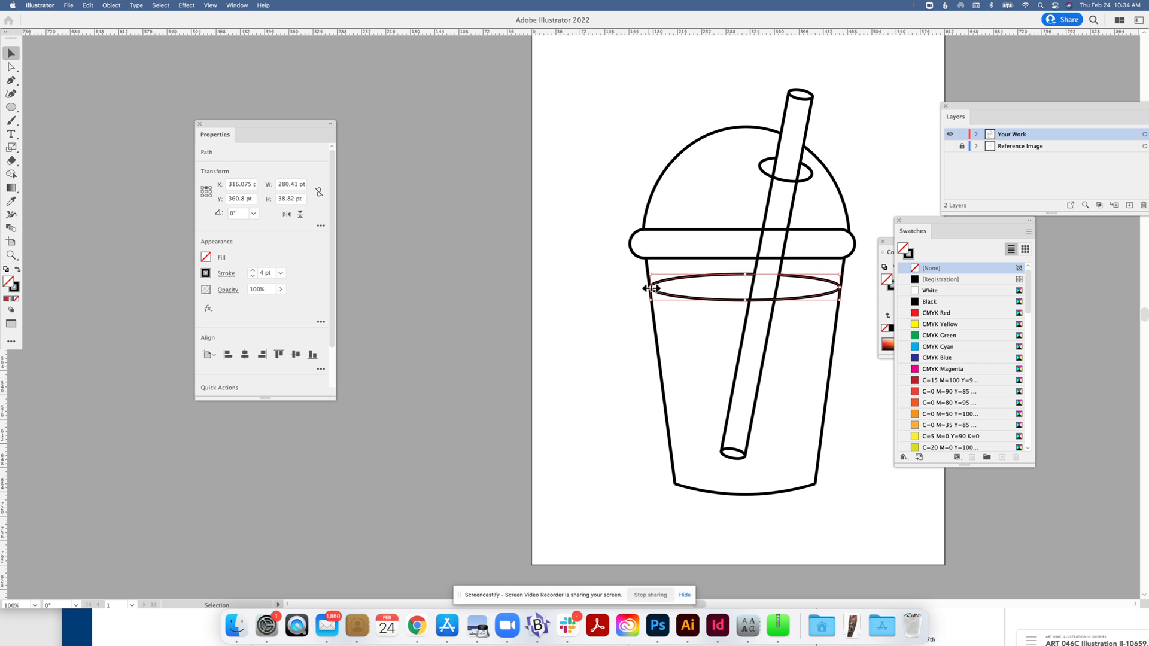
drag(590, 191, 865, 404)
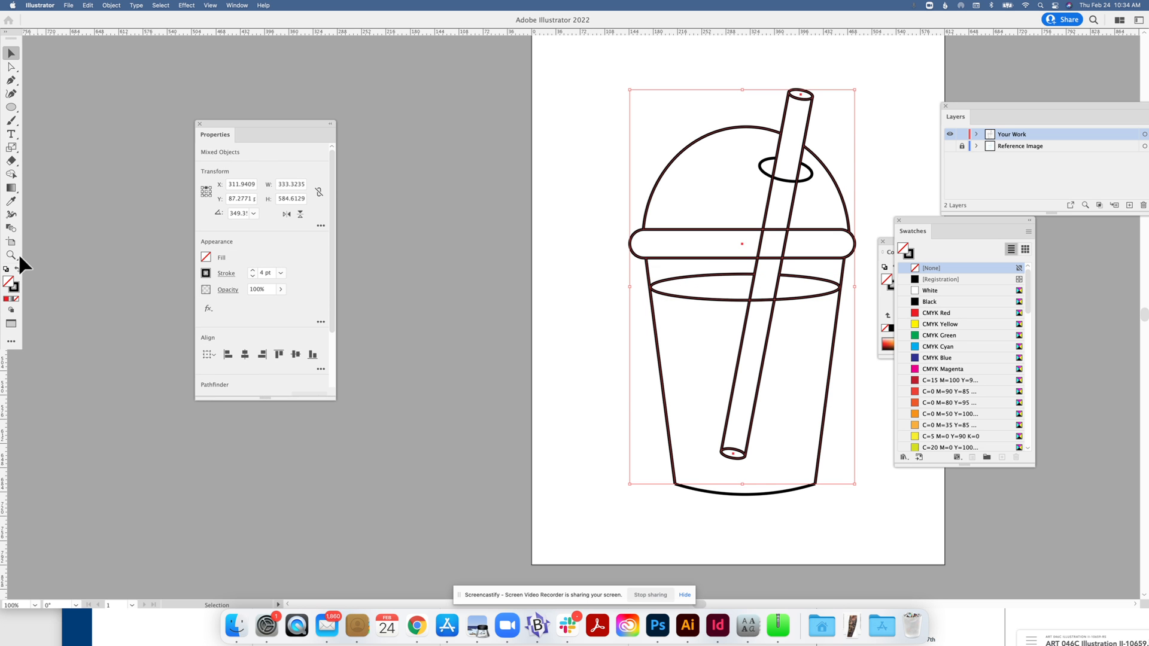
Fill the right and left parts of the liquid ellipse with CMYK Red.
click(10, 176)
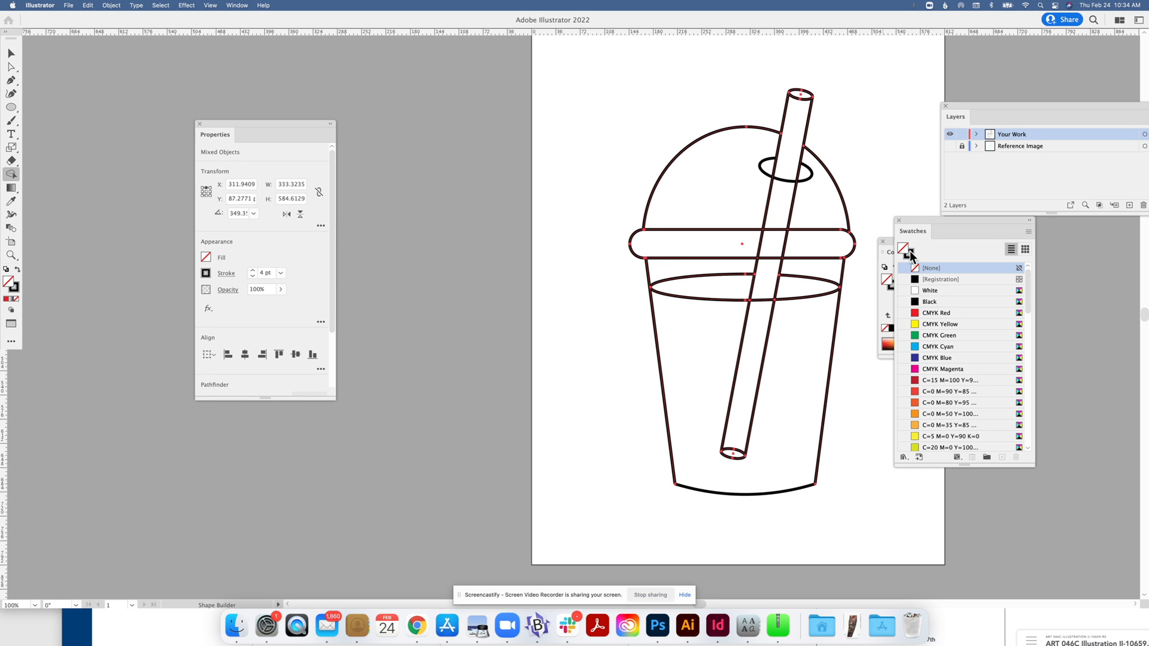
click(932, 315)
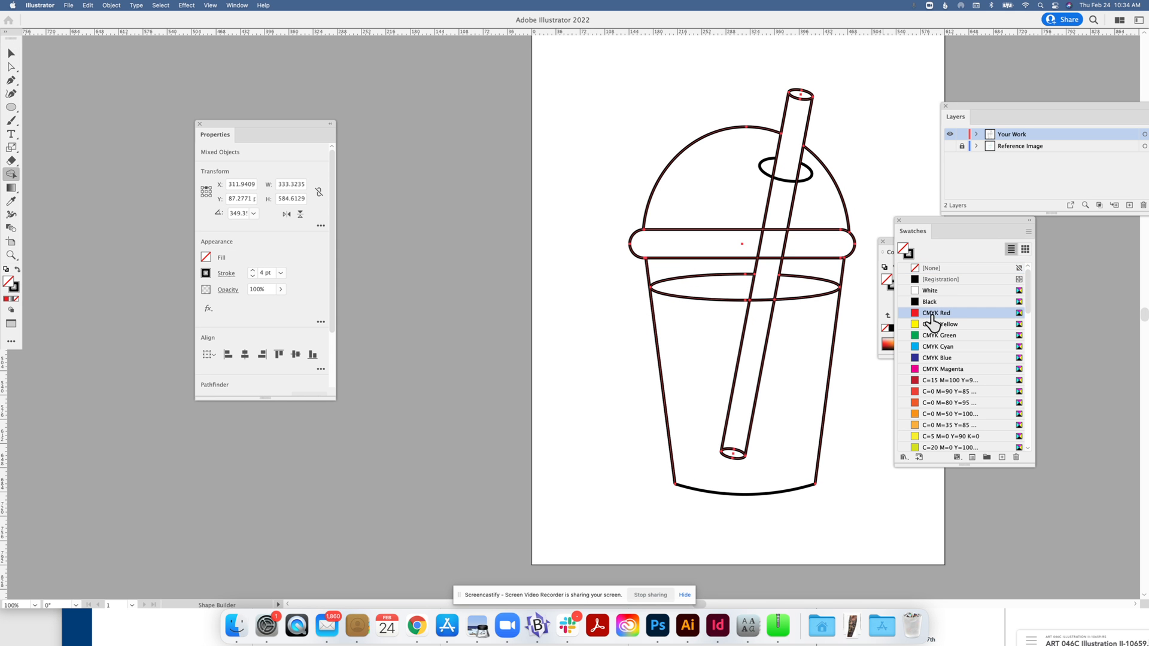
click(794, 287)
click(732, 297)
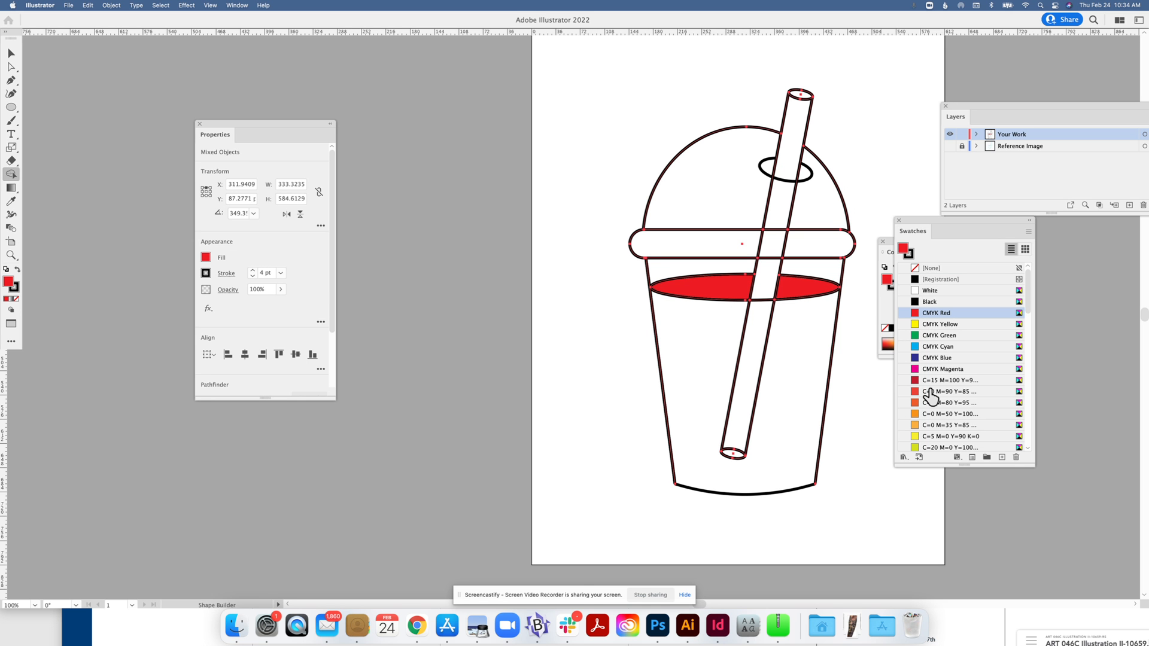
click(931, 382)
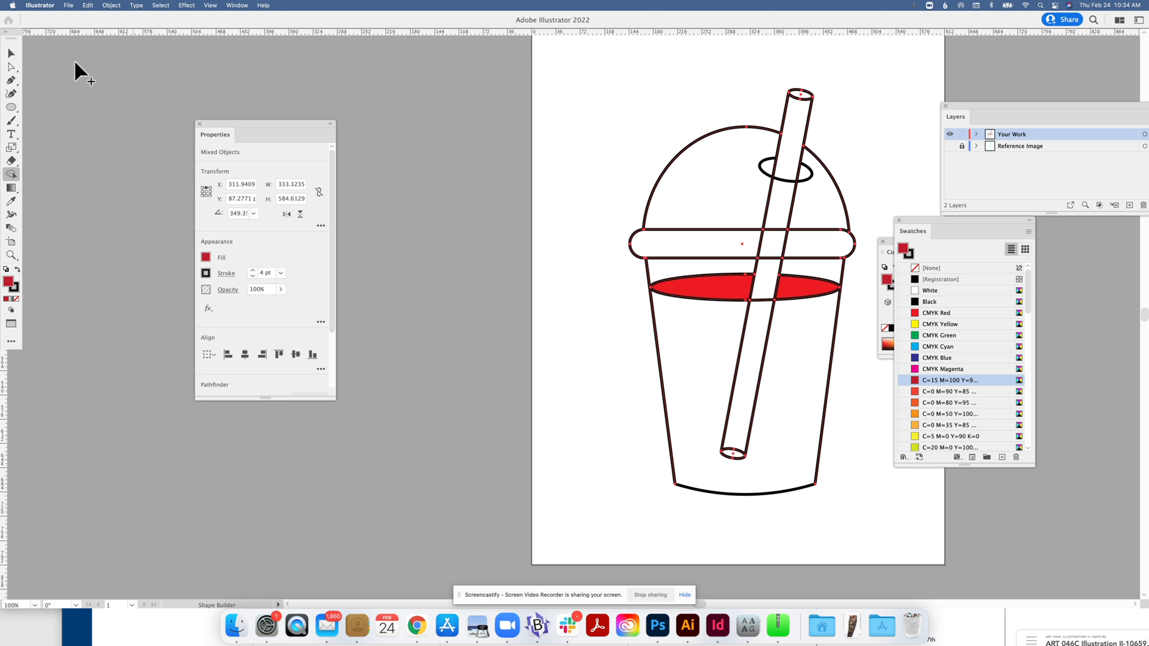
click(11, 53)
click(598, 249)
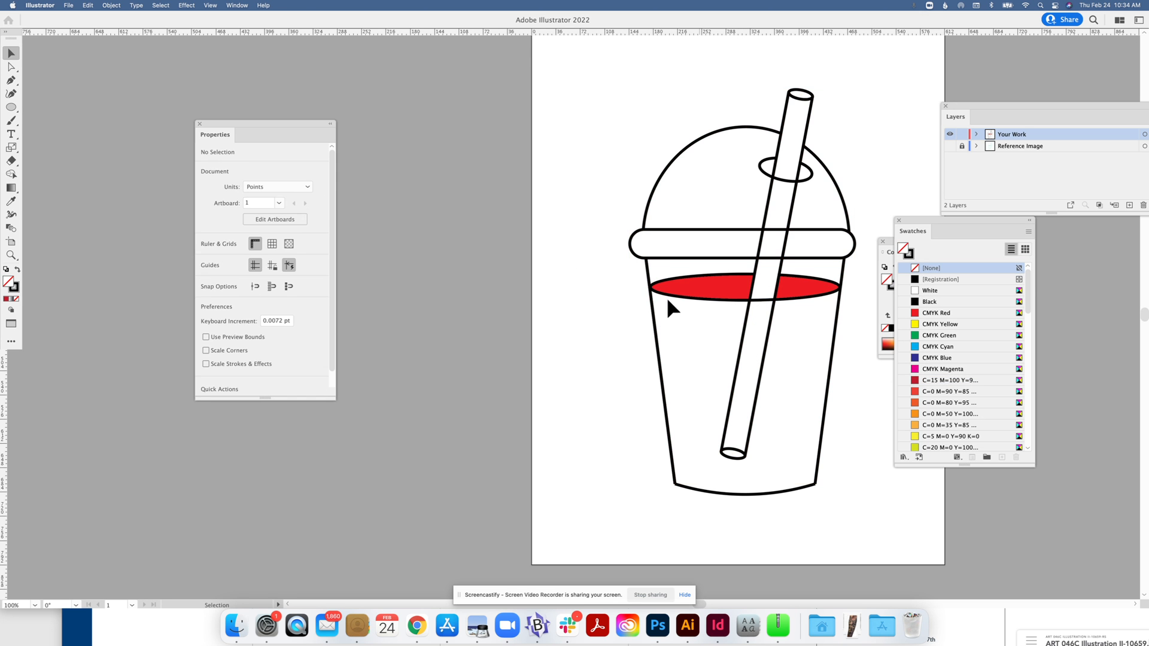
Expand the whole cup drawing with both Fill and Stroke checked.
click(652, 292)
click(612, 284)
drag(617, 91, 858, 503)
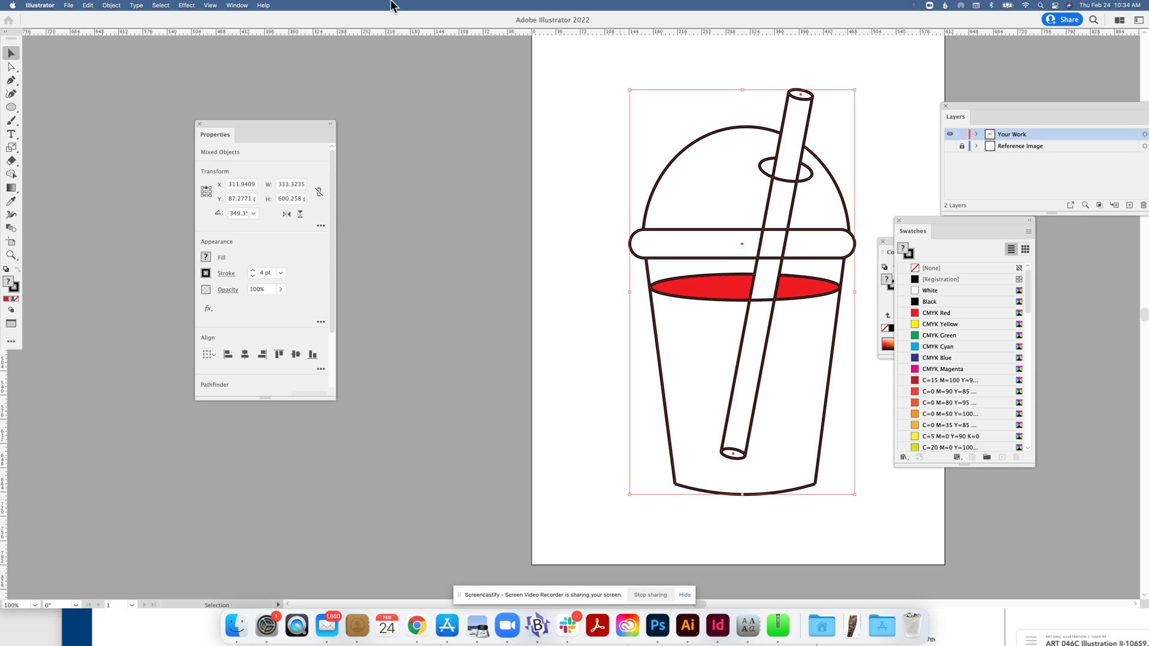
click(111, 5)
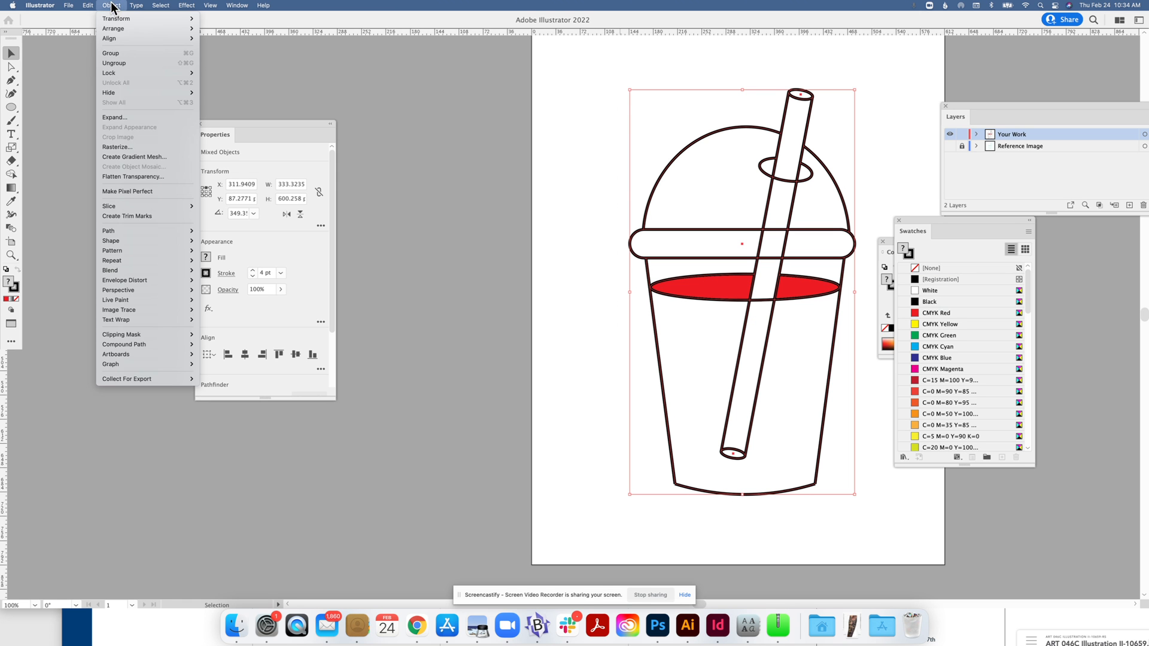
click(119, 118)
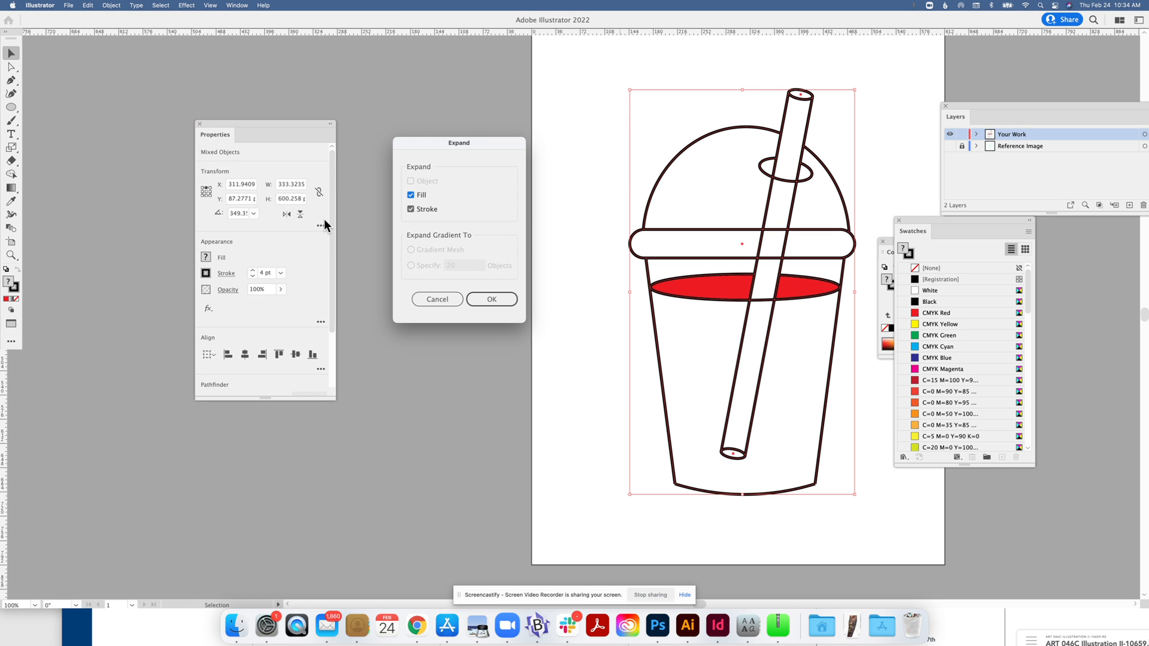
click(489, 299)
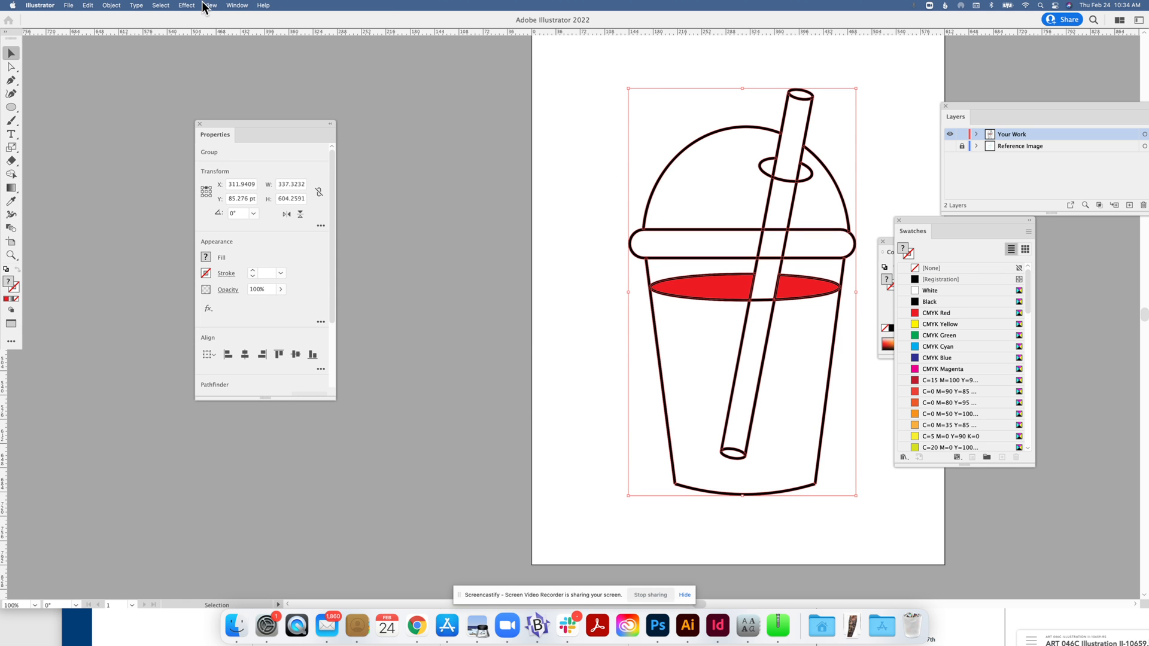
Attempt another Expand and bring up the Pathfinder more-options flyout.
click(113, 5)
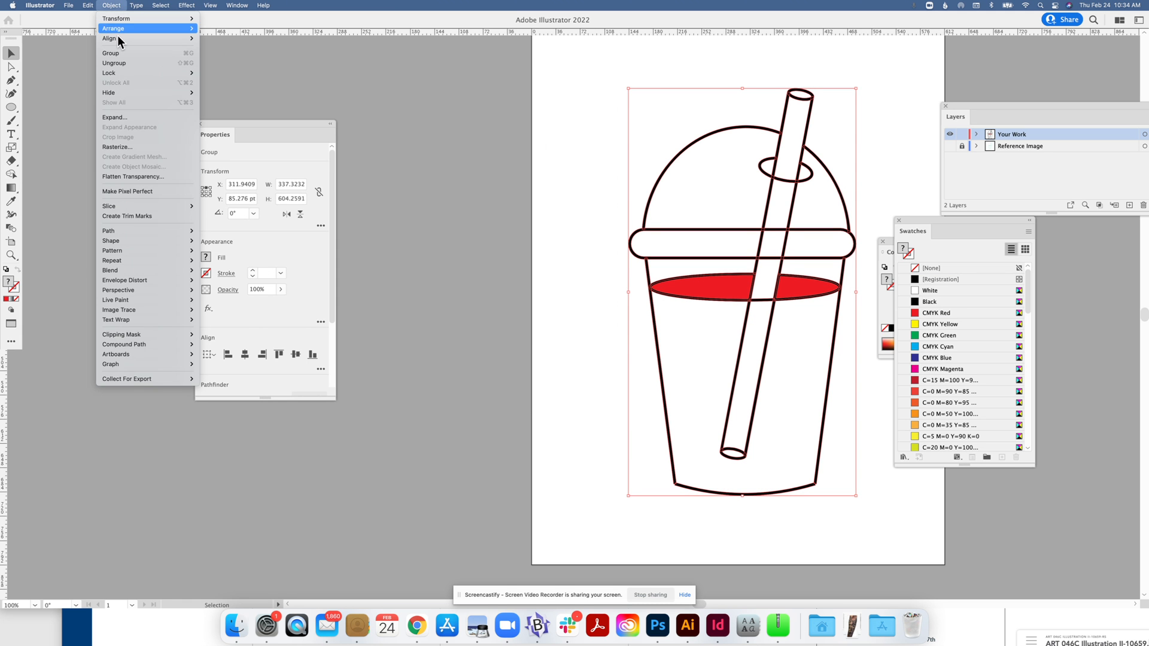
click(139, 118)
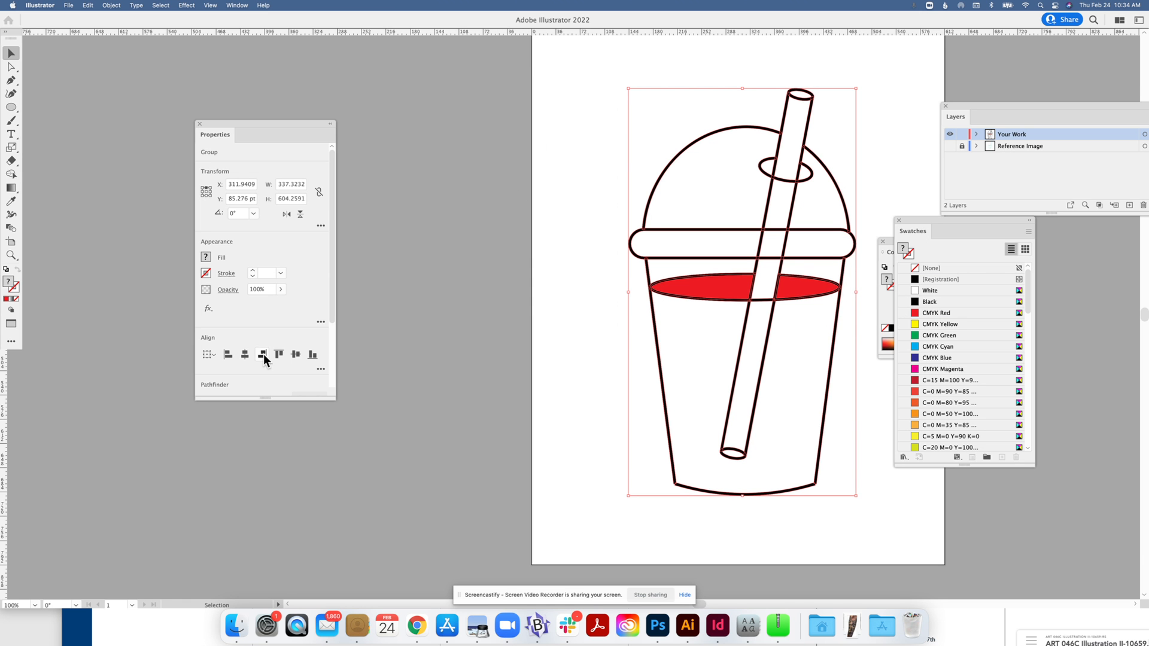
drag(333, 324, 326, 363)
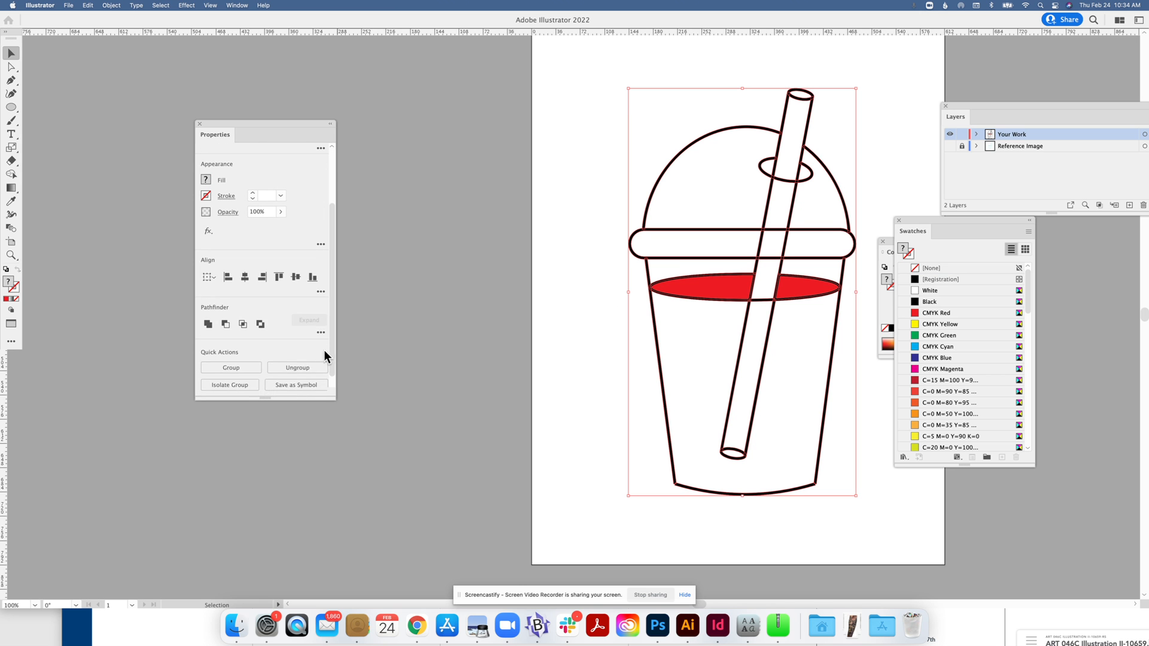
click(321, 334)
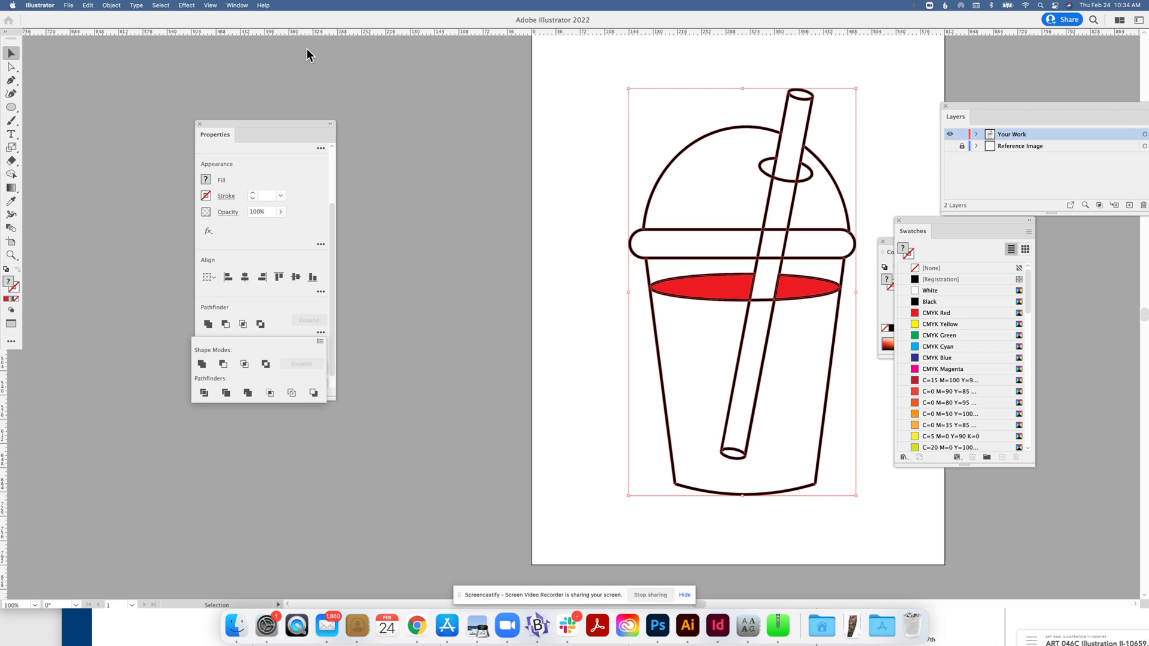
click(216, 6)
click(215, 6)
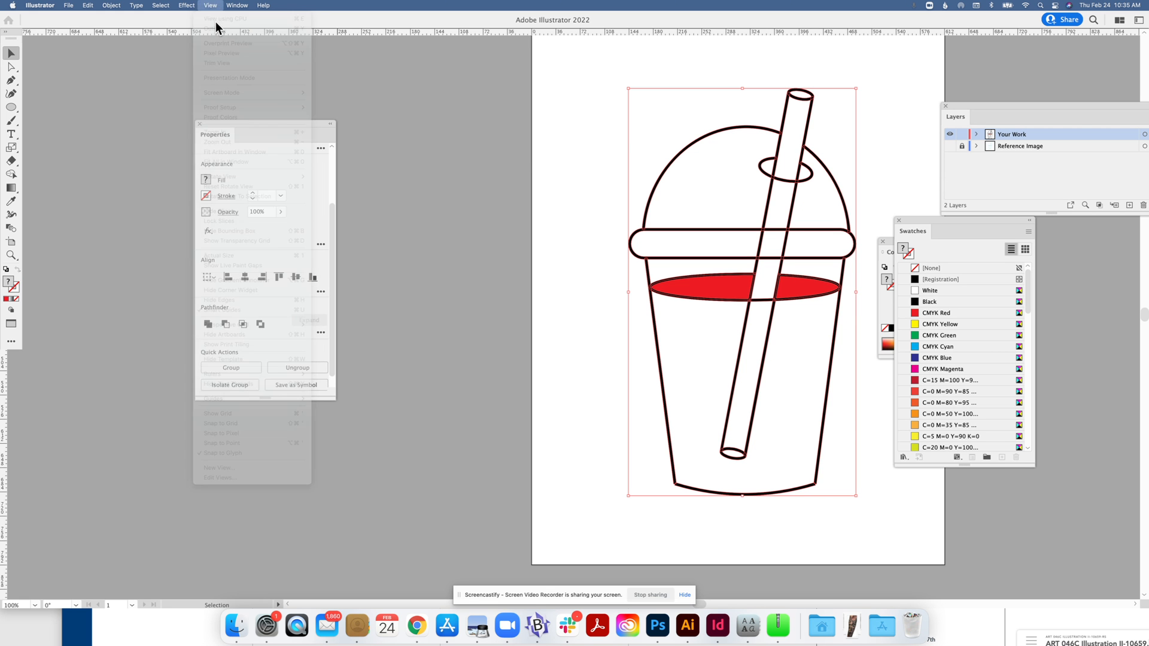
Switch the artwork to Outline view and select every path.
click(385, 142)
click(211, 6)
click(210, 25)
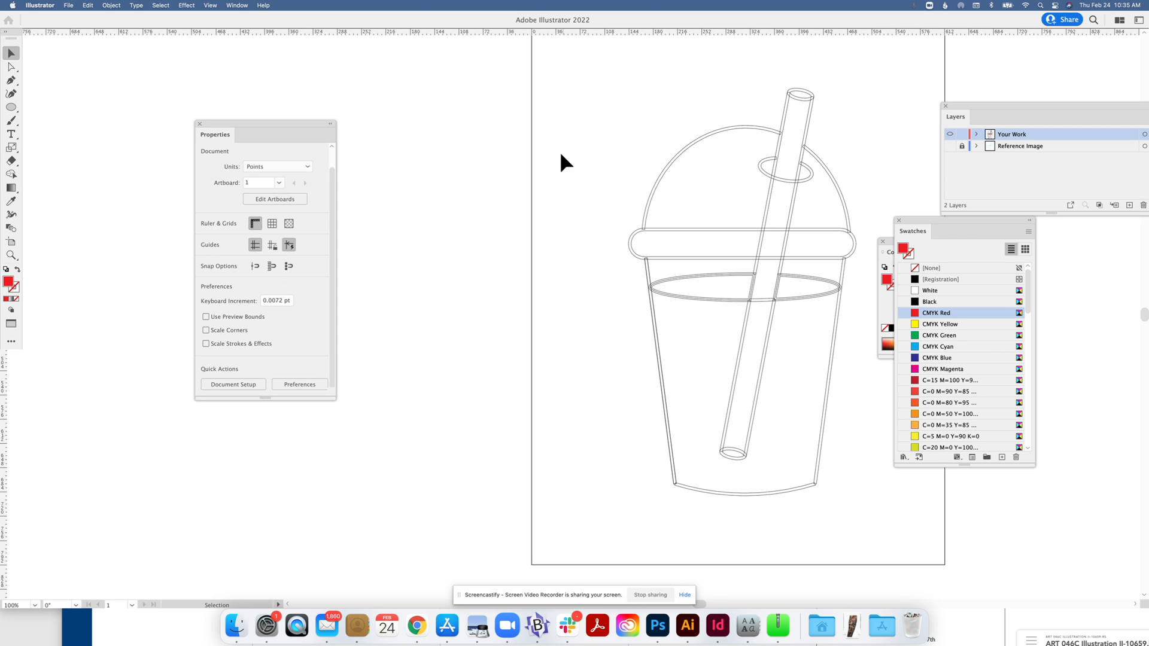
drag(605, 98, 869, 468)
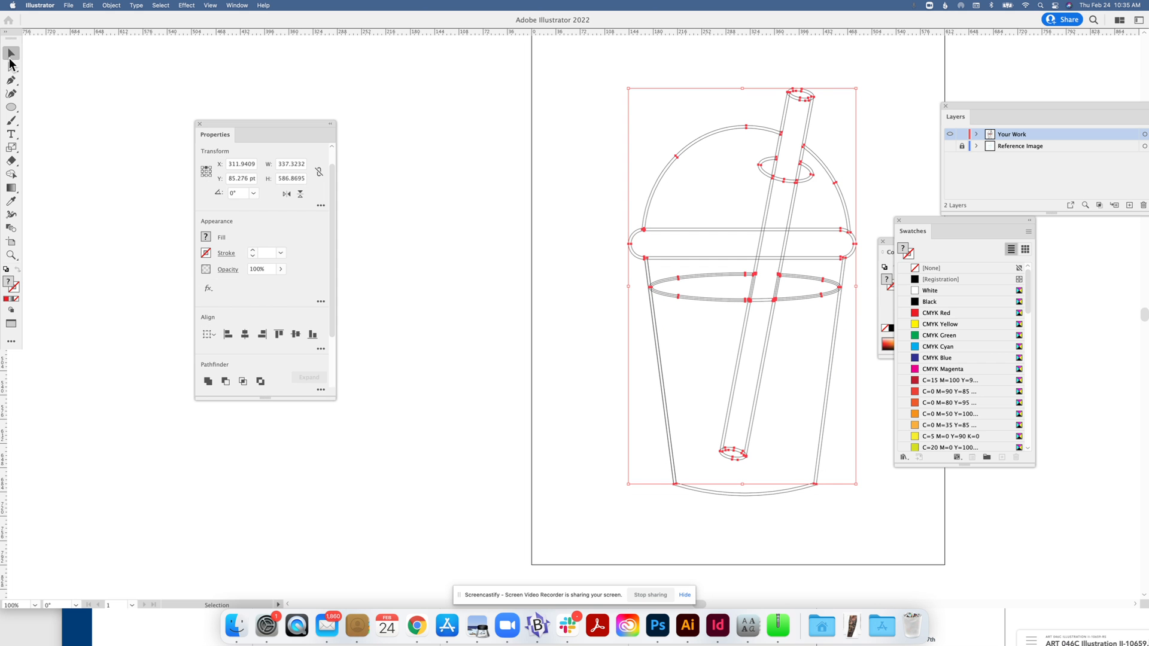
click(590, 105)
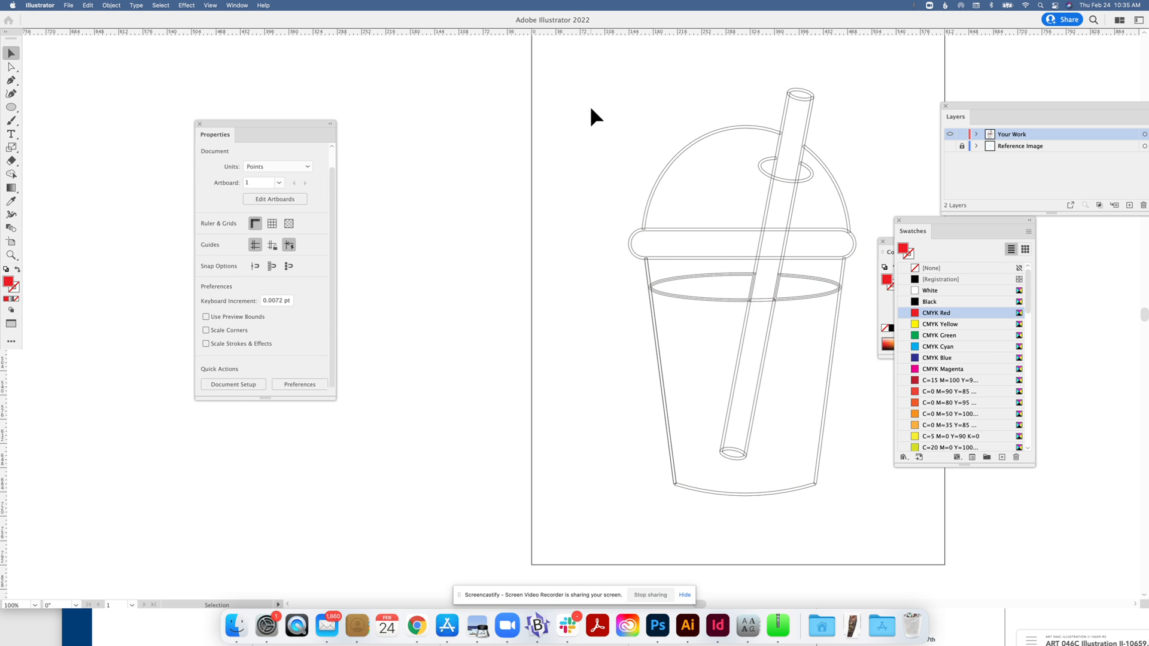
key(super+a)
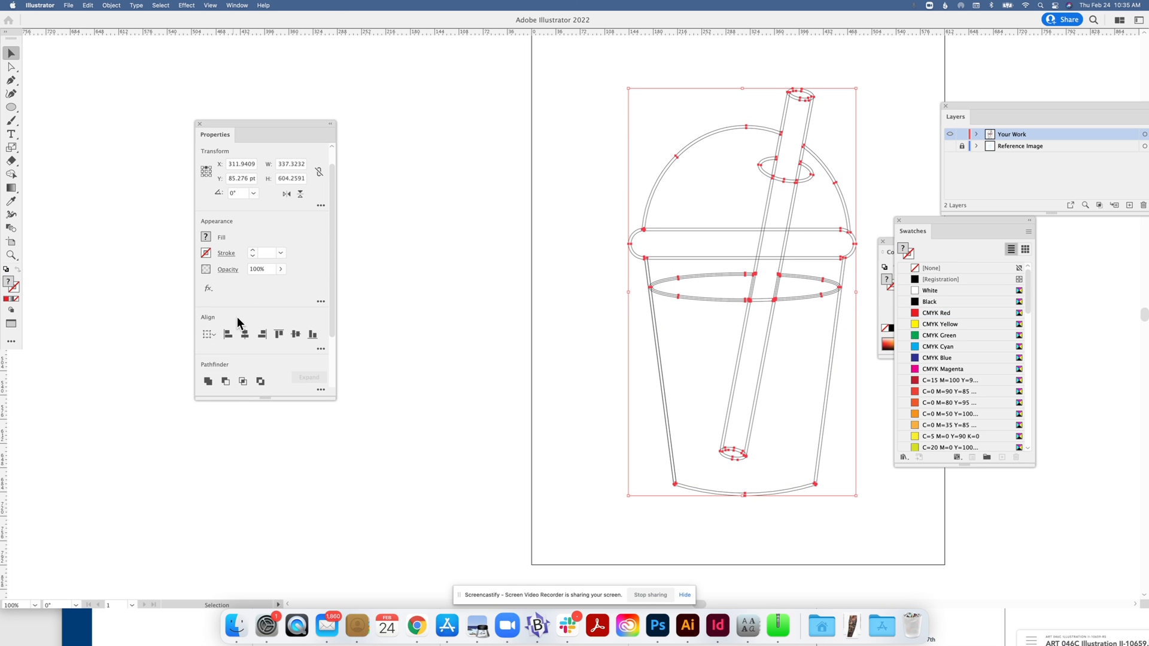
Apply Pathfinder Merge to the cup, then undo it along with the expand.
drag(333, 333, 334, 377)
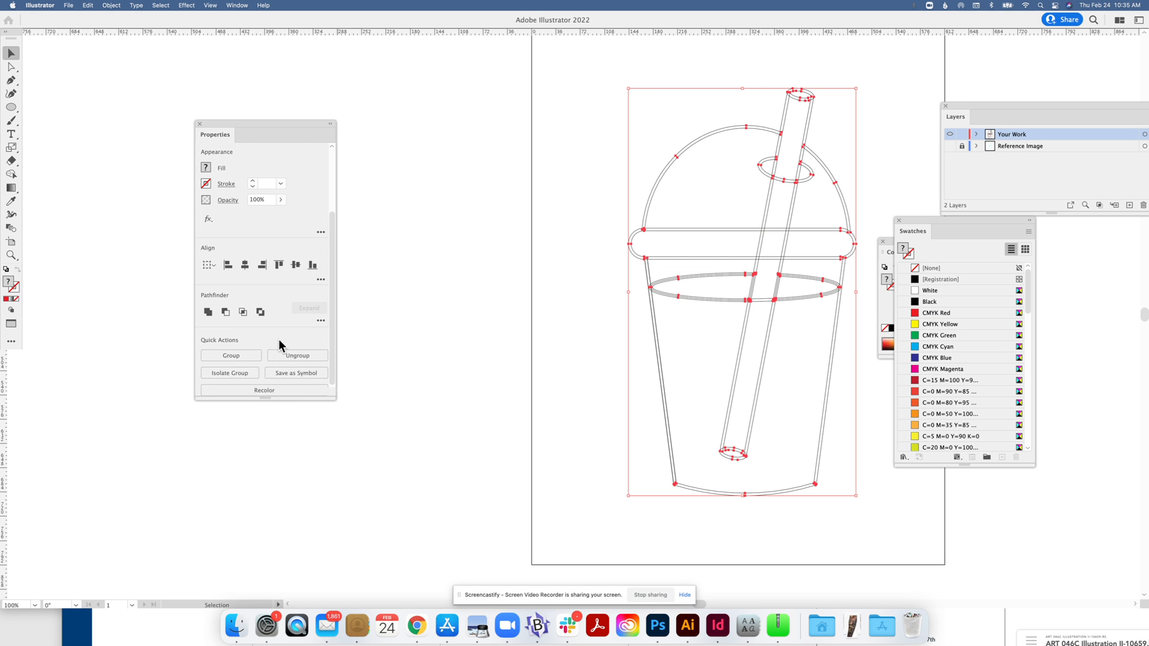
click(320, 322)
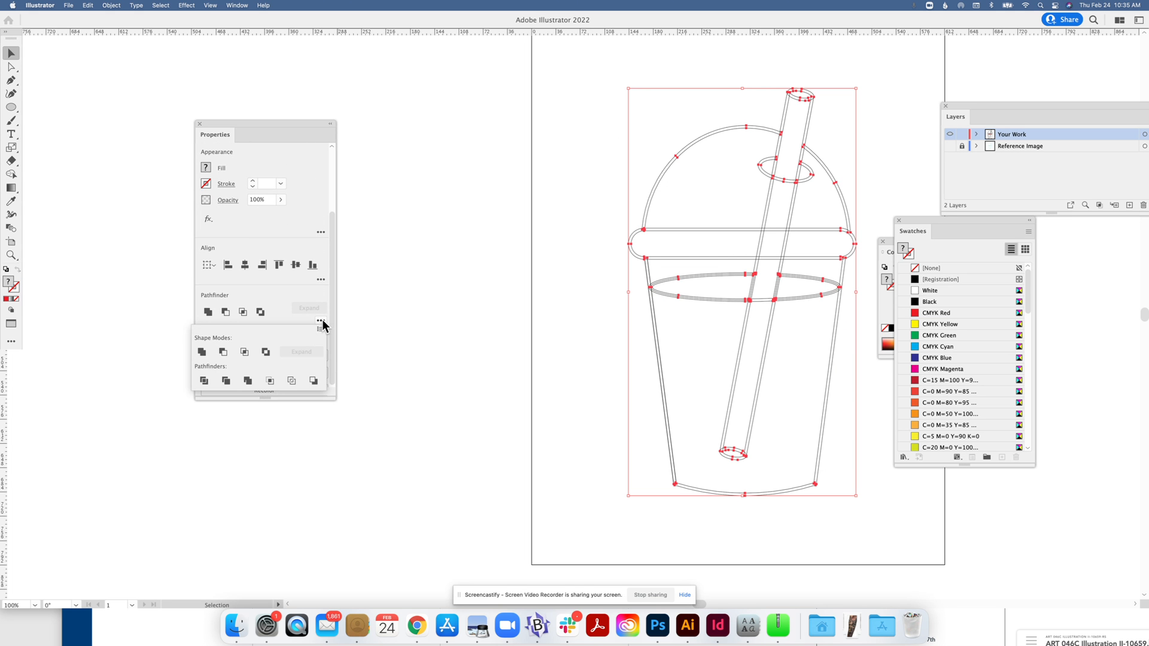
click(247, 381)
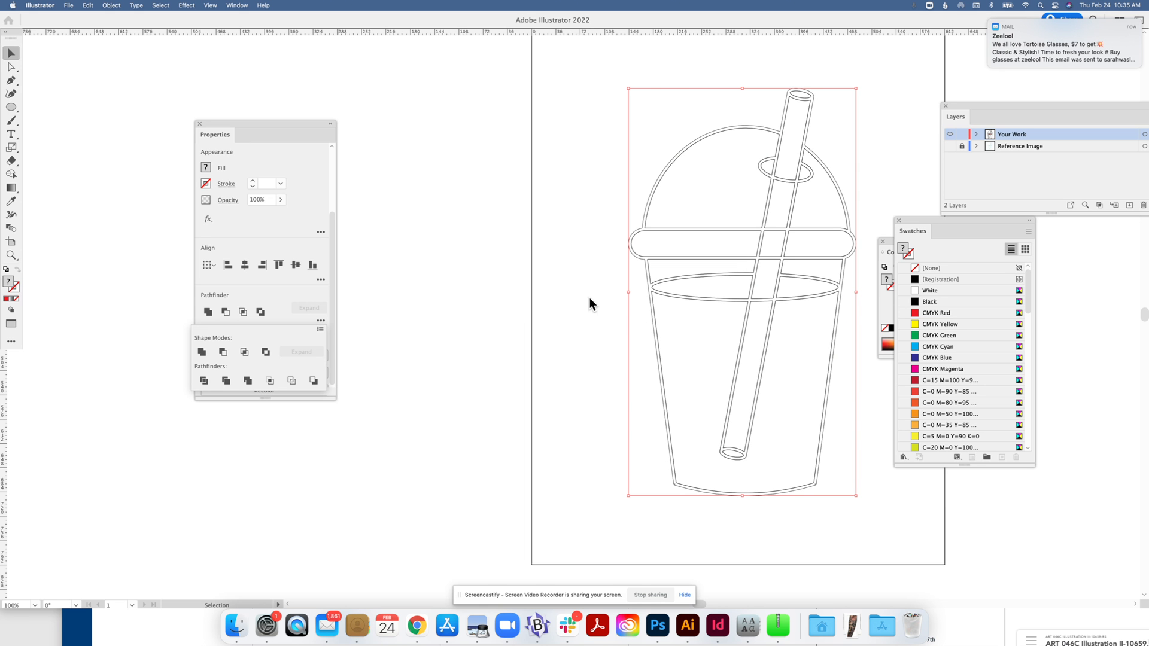
click(540, 296)
click(537, 294)
key(super+z)
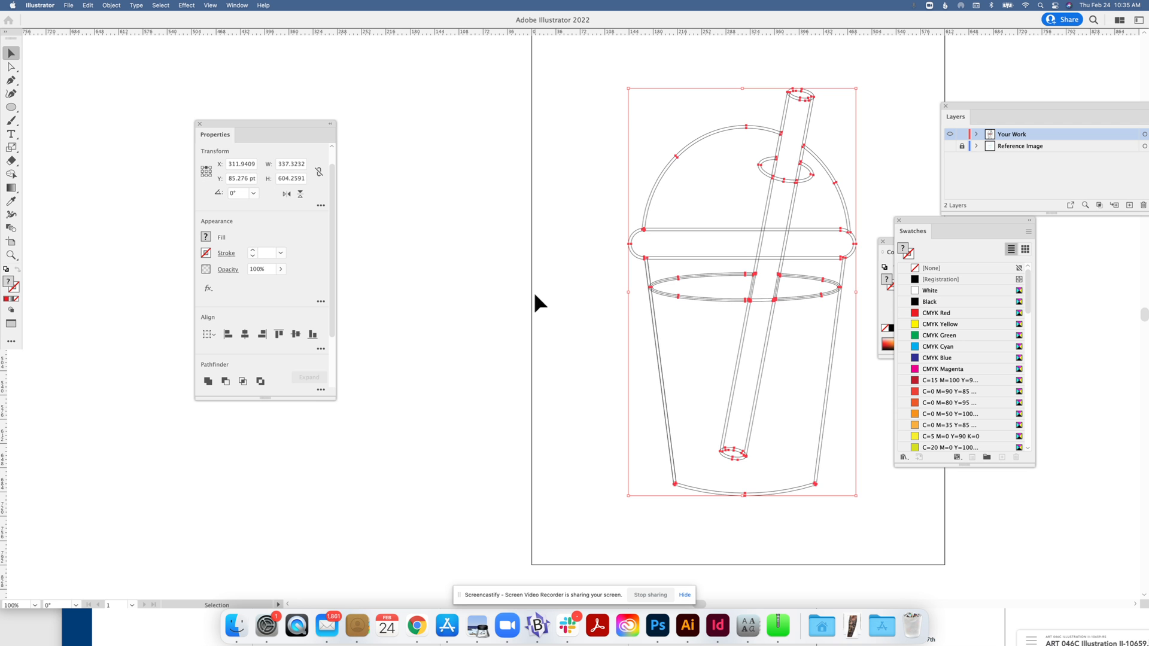
key(super+z)
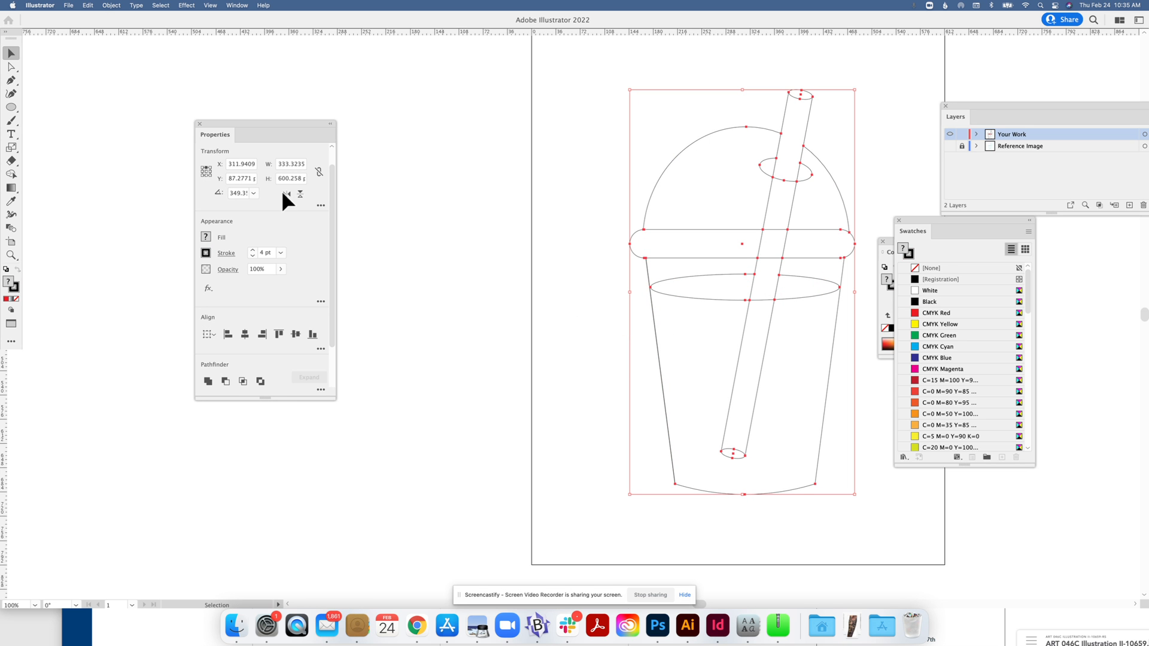
Redo the stroke expand and apply Pathfinder Divide to split the artwork at overlaps.
click(79, 6)
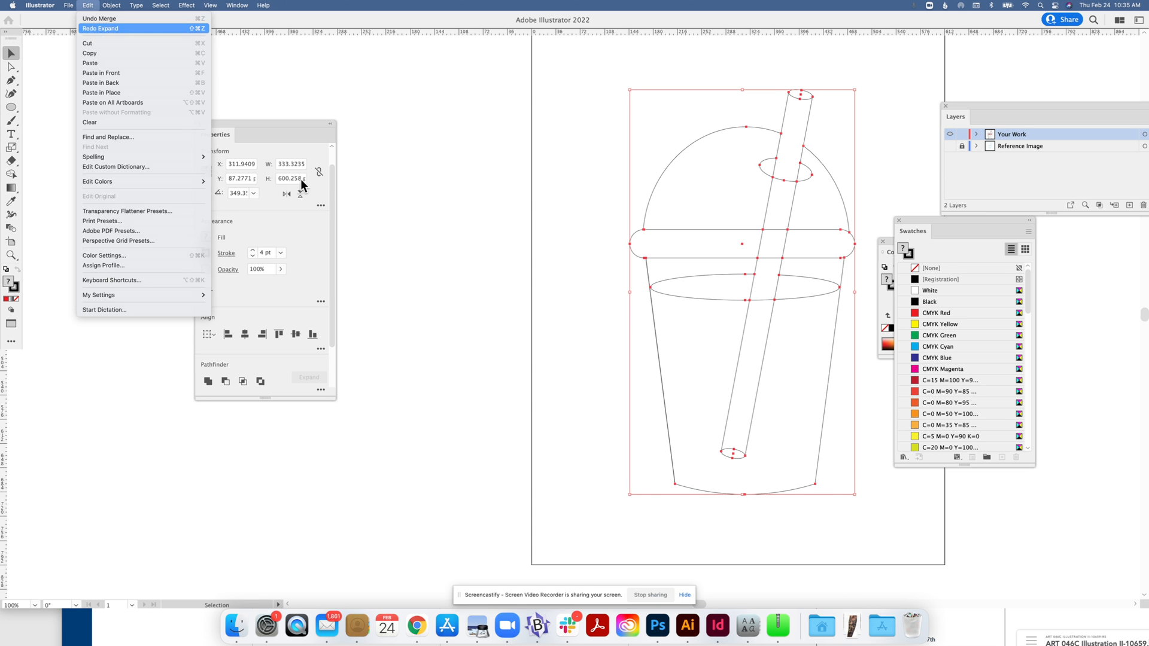
click(91, 28)
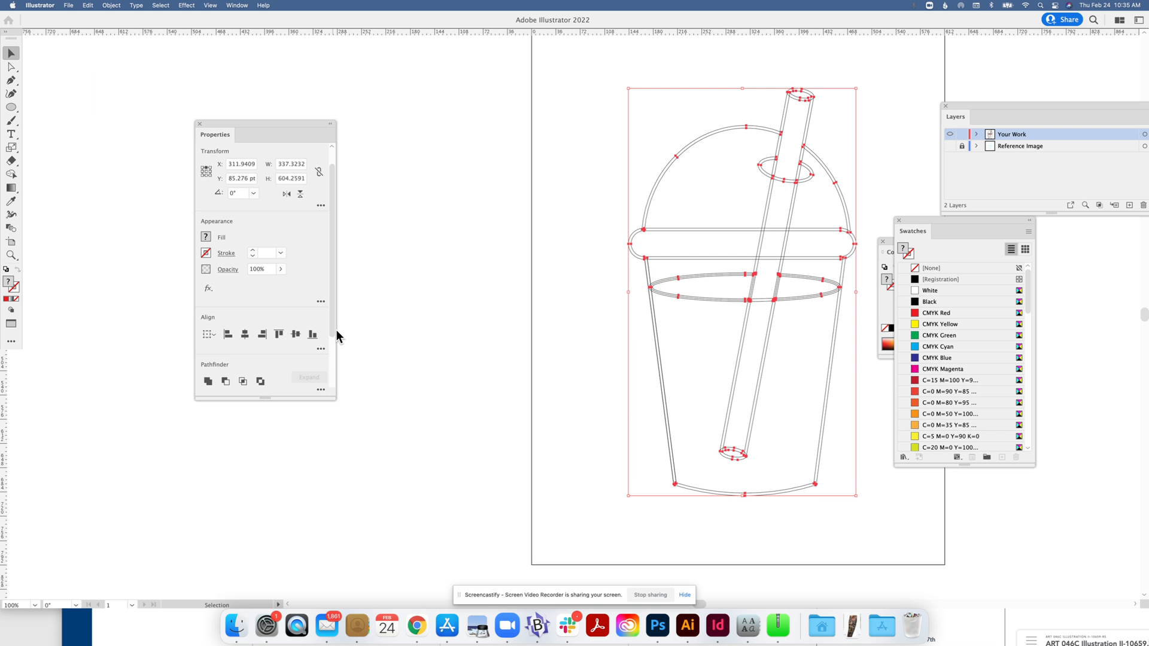
scroll(329, 359, down, 3)
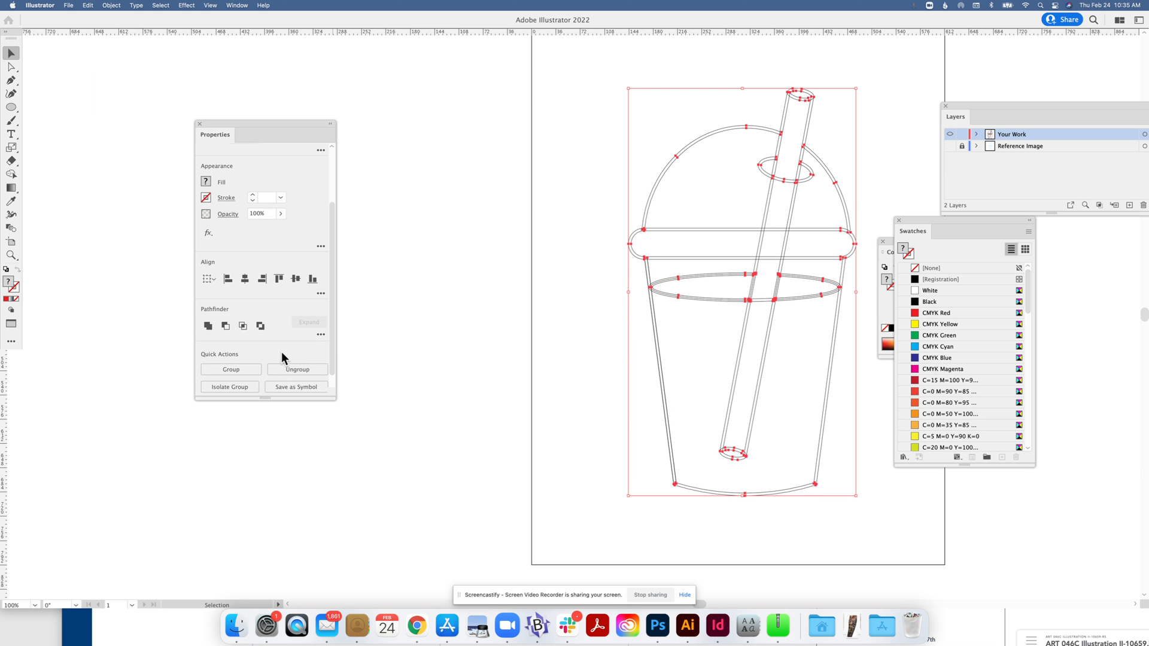
click(320, 335)
click(248, 394)
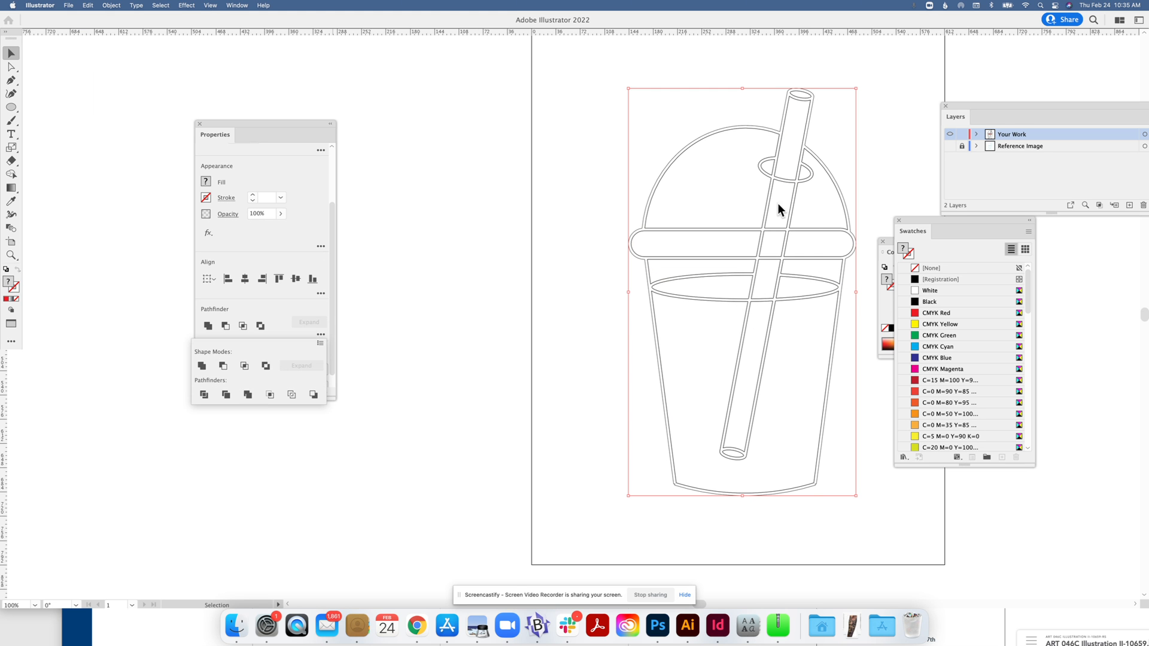
click(210, 5)
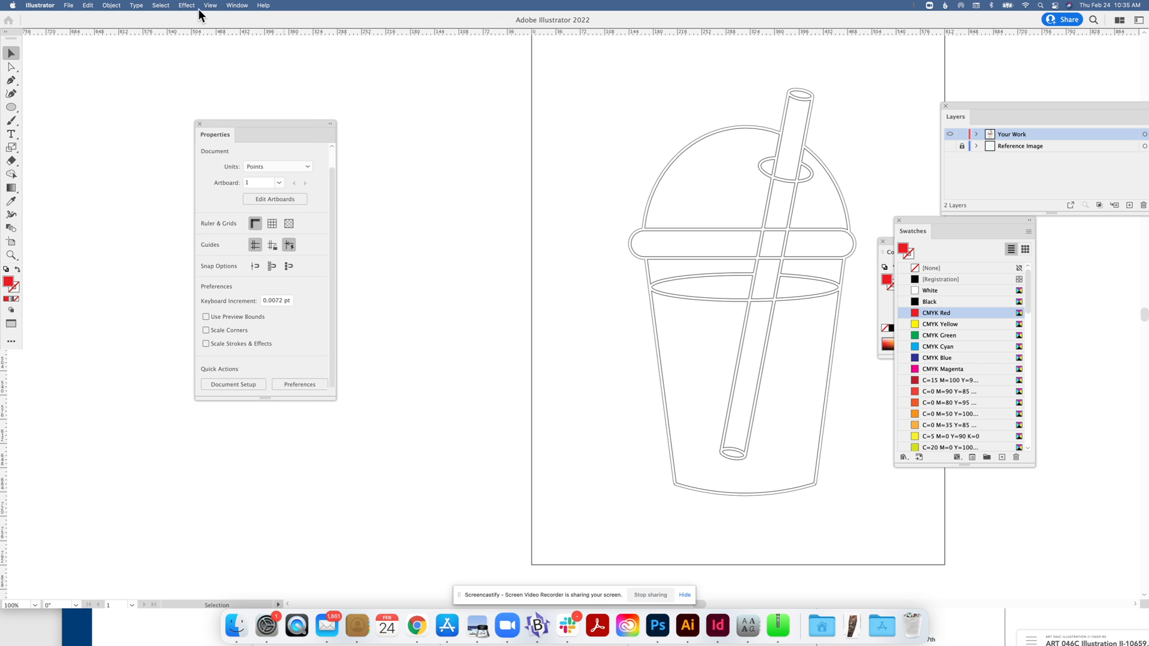
click(209, 7)
Return to Preview and fill the lower, middle and top straw sections with CMYK Cyan.
click(213, 28)
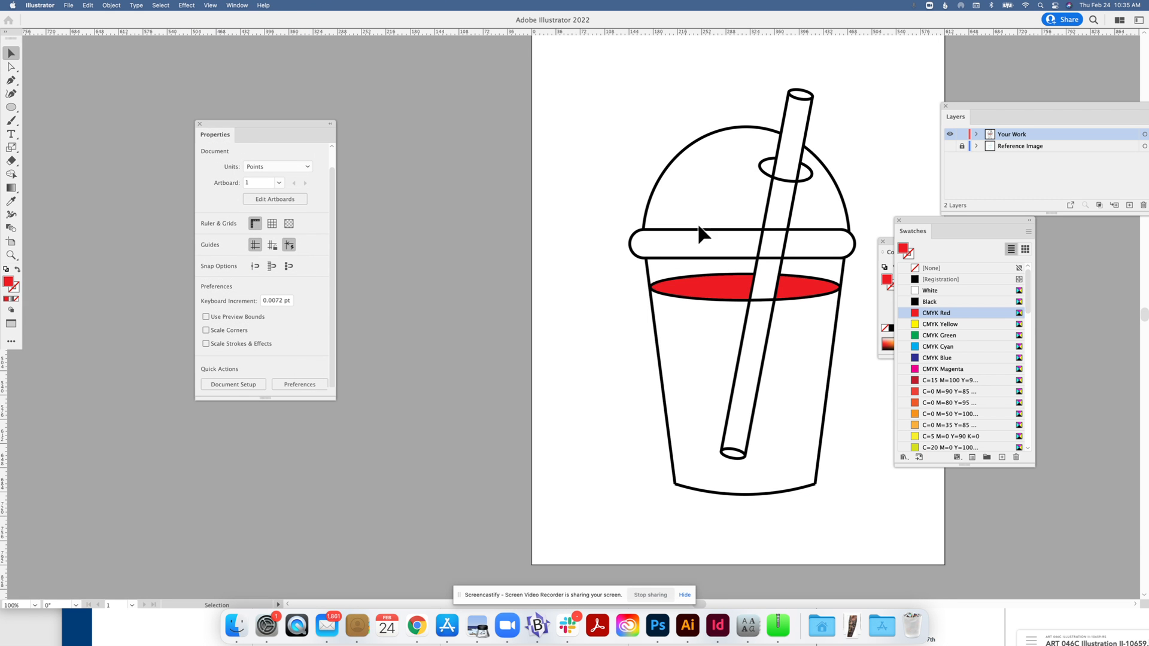
drag(583, 114, 870, 504)
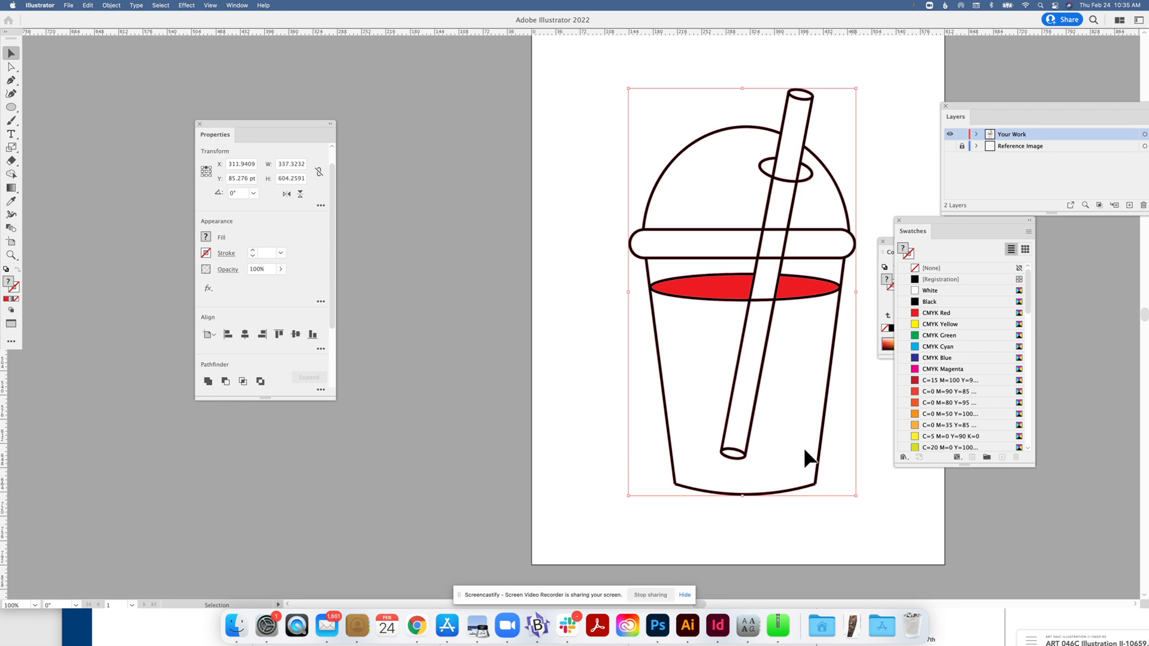
click(11, 174)
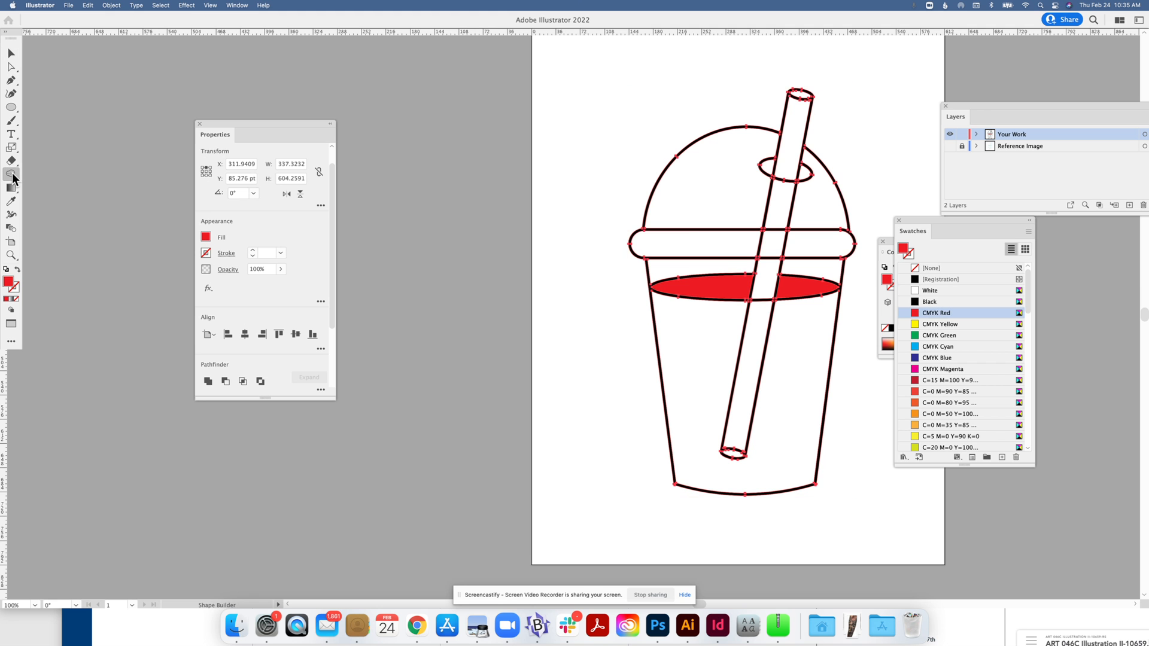
click(931, 346)
click(758, 334)
drag(769, 267, 779, 197)
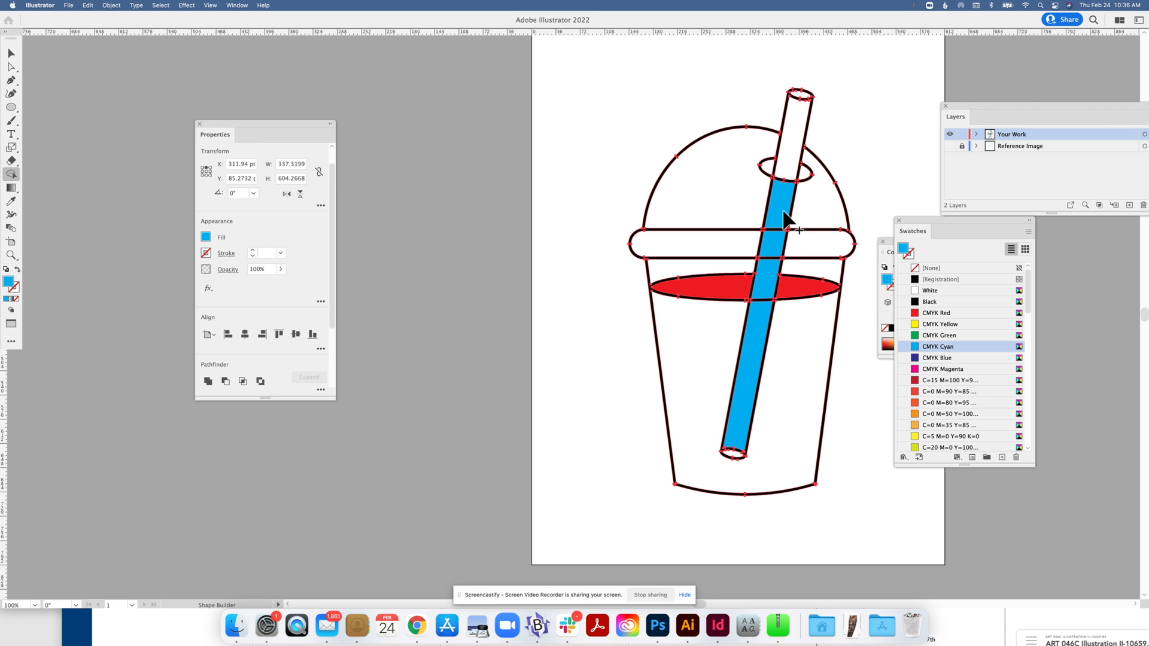
click(787, 154)
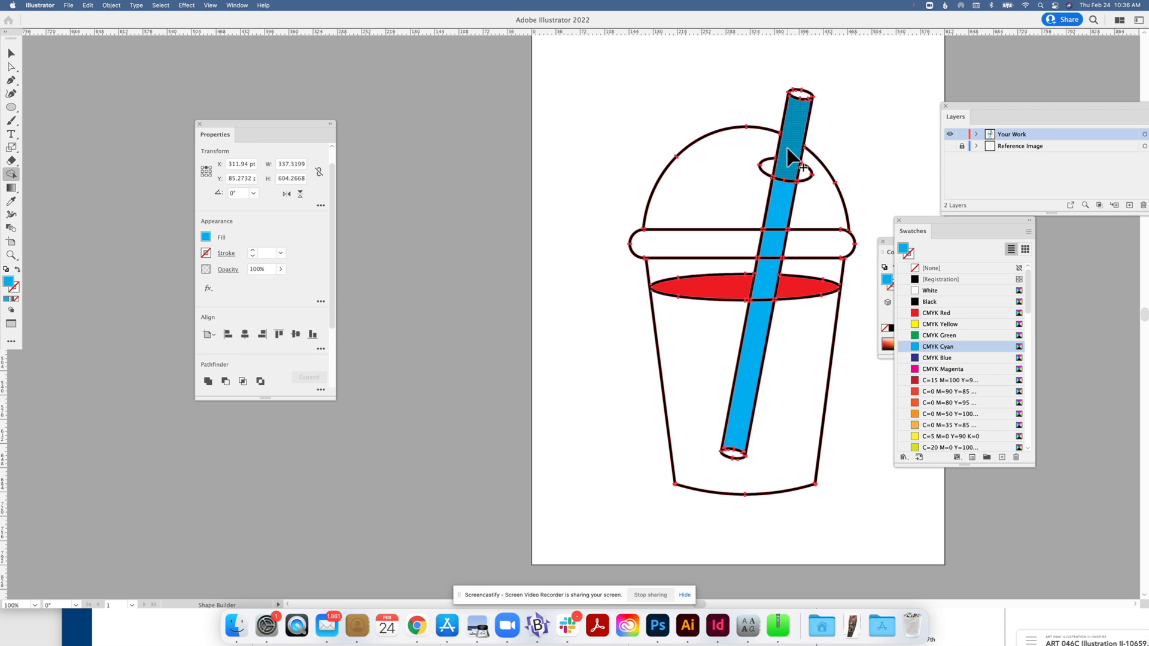
drag(1006, 104, 1035, 102)
key(super+minus)
key(super+minus)
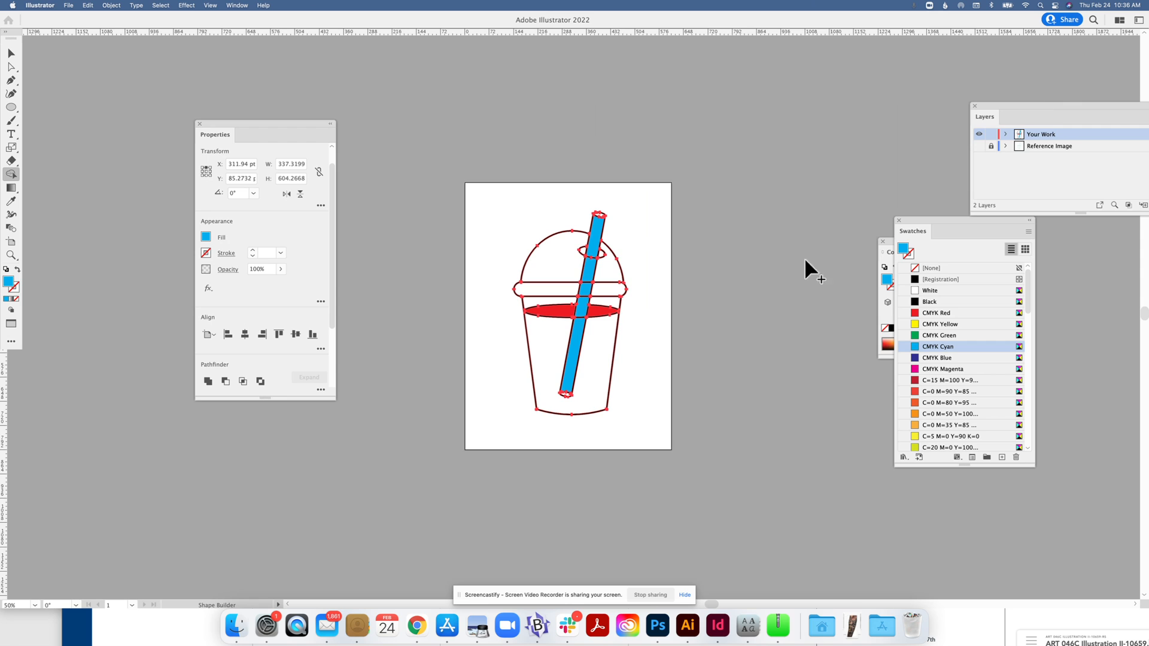